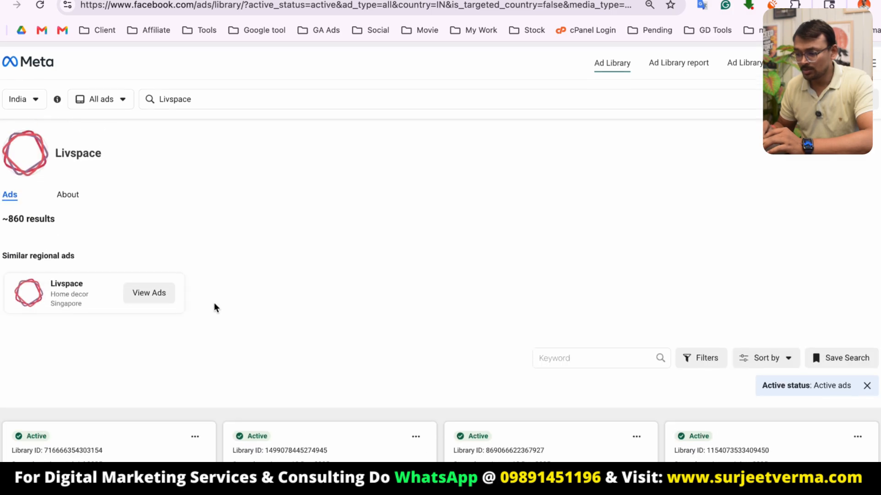
Browse the active Livspace ads listed in the Ad Library results.
{"action": "left_click_drag", "start_coordinate": [7, 213], "coordinate": [67, 216]}
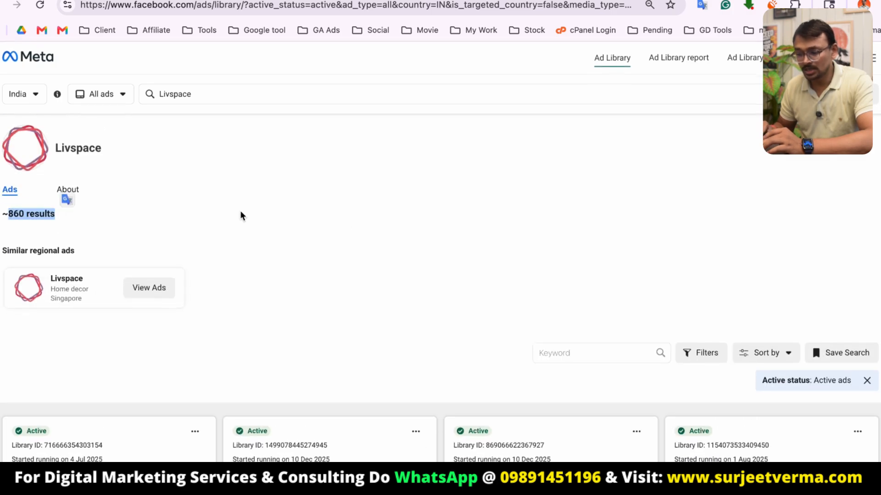
{"action": "scroll", "coordinate": [350, 220], "scroll_direction": "down", "scroll_amount": 3}
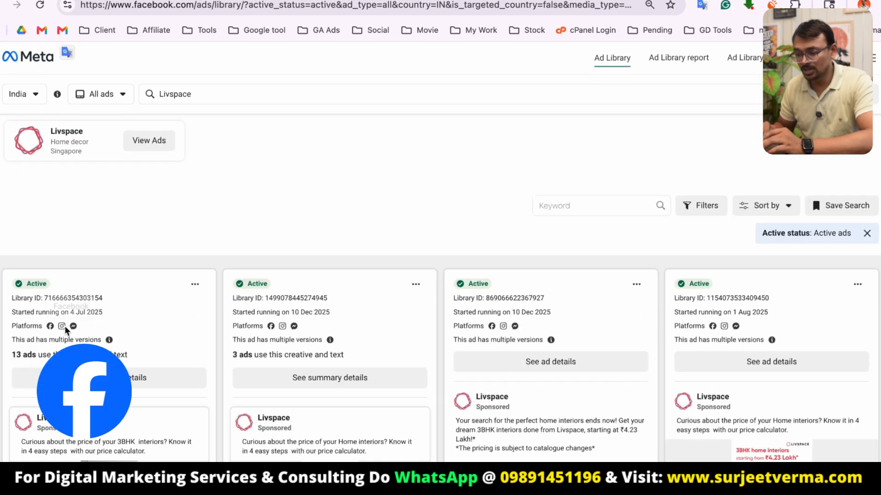
{"action": "scroll", "coordinate": [568, 317], "scroll_direction": "down", "scroll_amount": 1}
{"action": "scroll", "coordinate": [569, 315], "scroll_direction": "down", "scroll_amount": 10}
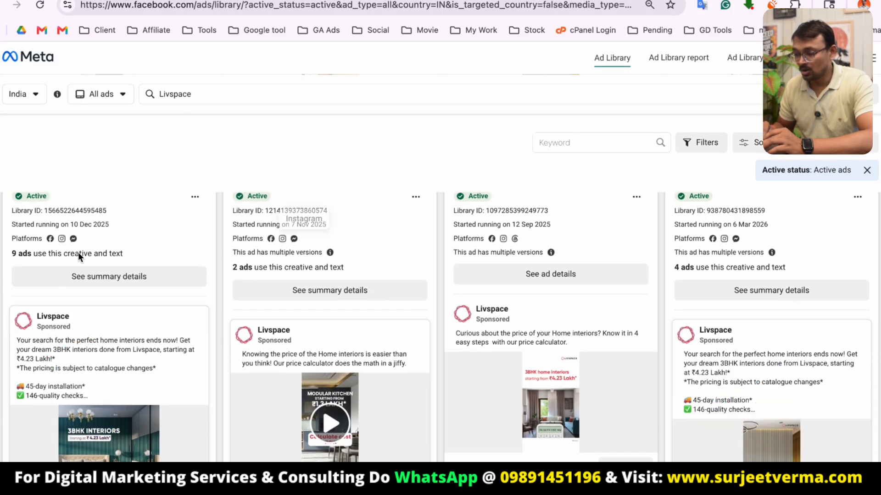
{"action": "scroll", "coordinate": [150, 384], "scroll_direction": "down", "scroll_amount": 2}
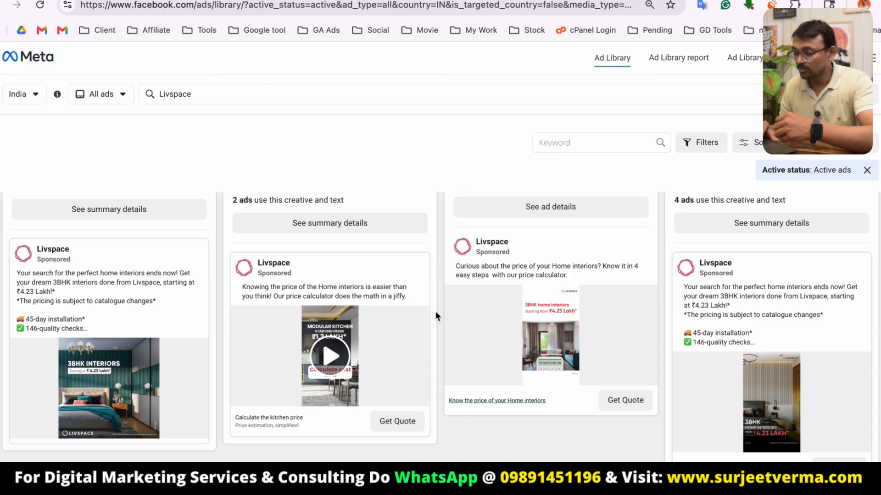
{"action": "scroll", "coordinate": [434, 312], "scroll_direction": "down", "scroll_amount": 15}
{"action": "scroll", "coordinate": [434, 312], "scroll_direction": "down", "scroll_amount": 5}
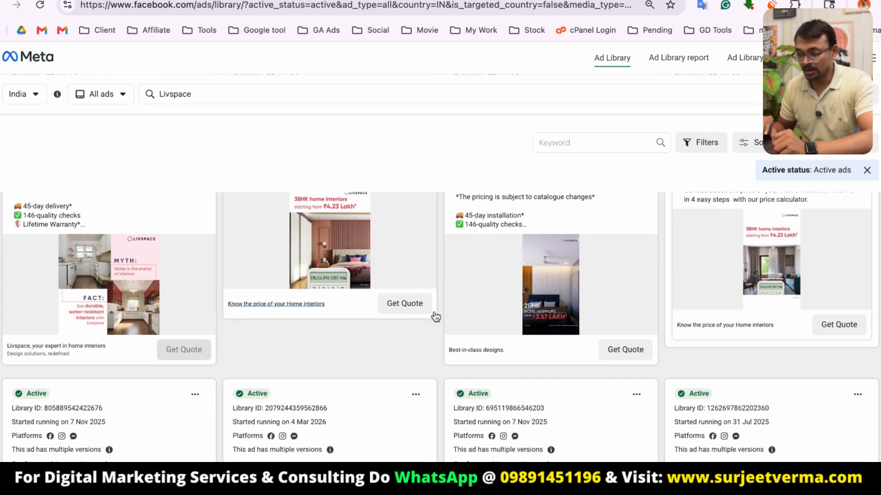
{"action": "scroll", "coordinate": [434, 312], "scroll_direction": "down", "scroll_amount": 10}
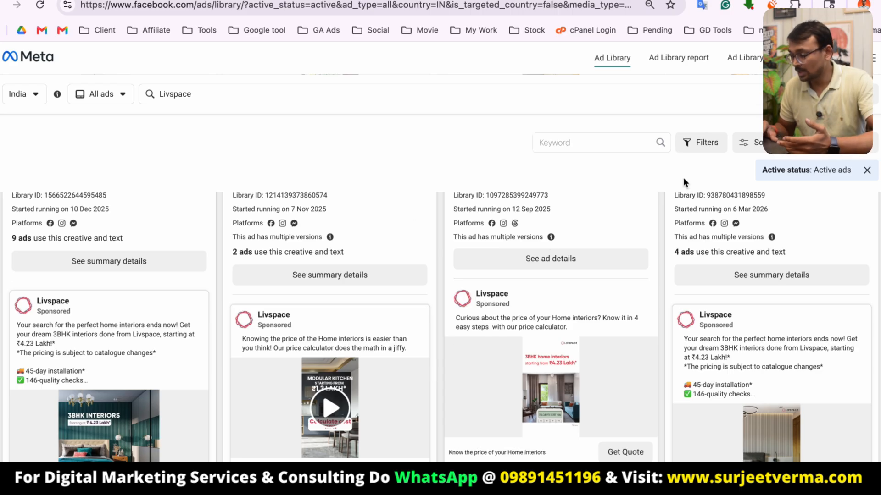
Filter the ads by impressions on or after 29 May 2025.
{"action": "left_click", "coordinate": [708, 142]}
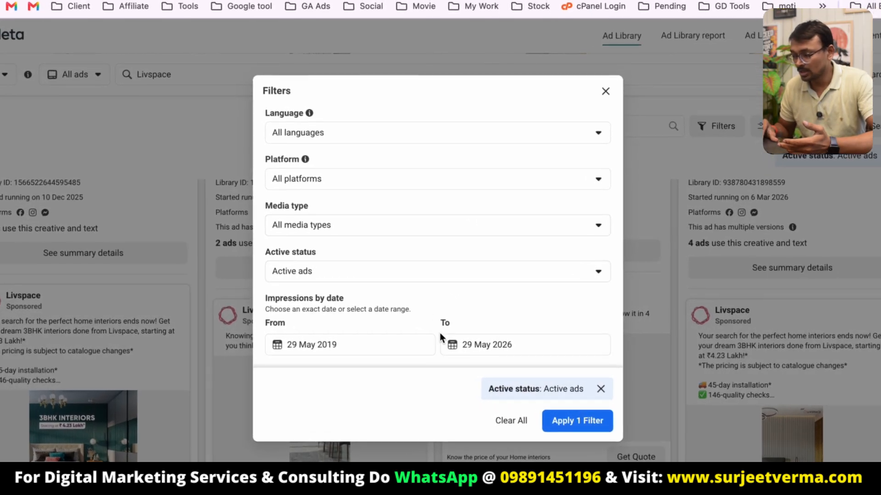
{"action": "left_click", "coordinate": [361, 341]}
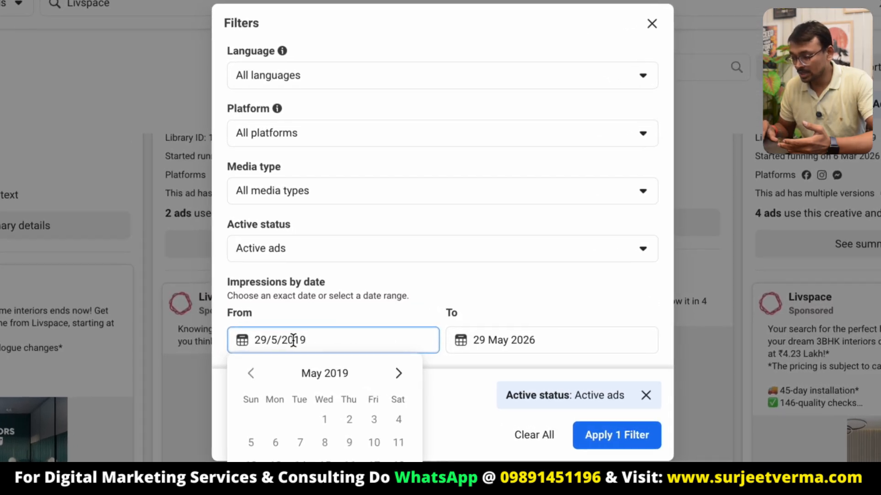
{"action": "left_click_drag", "start_coordinate": [306, 342], "coordinate": [339, 342]}
{"action": "type", "text": "25"}
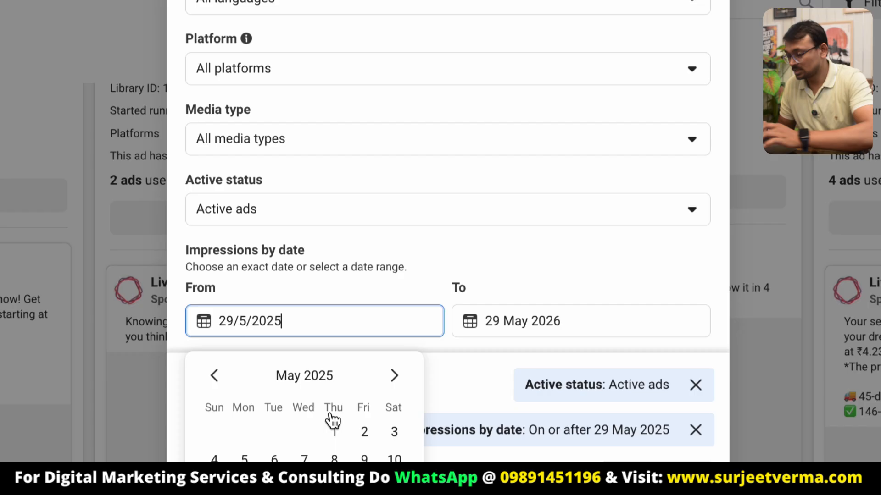
{"action": "left_click", "coordinate": [653, 475]}
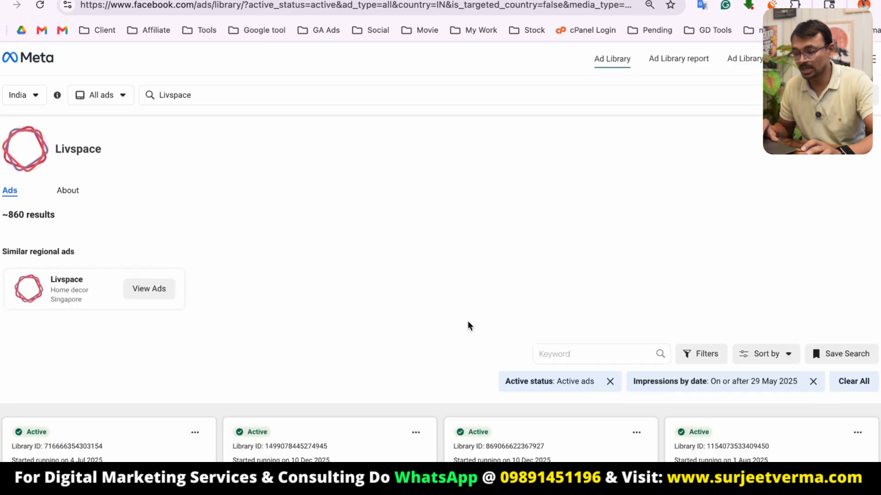
Review the filtered Livspace ads.
{"action": "scroll", "coordinate": [398, 402], "scroll_direction": "down", "scroll_amount": 5}
{"action": "scroll", "coordinate": [449, 350], "scroll_direction": "up", "scroll_amount": 2}
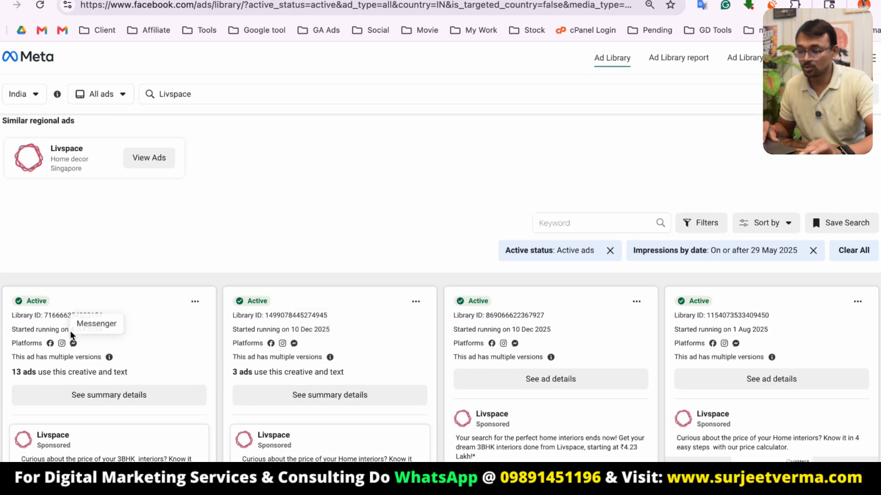
{"action": "scroll", "coordinate": [129, 374], "scroll_direction": "down", "scroll_amount": 3}
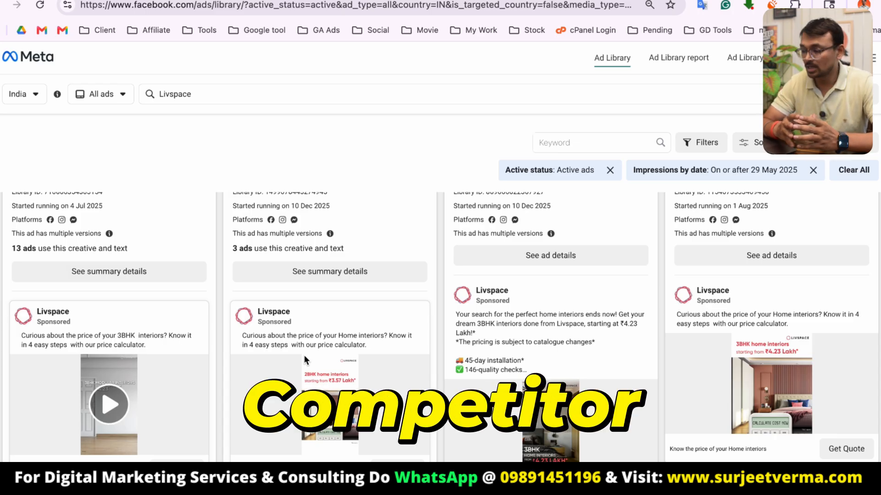
{"action": "left_click", "coordinate": [178, 90]}
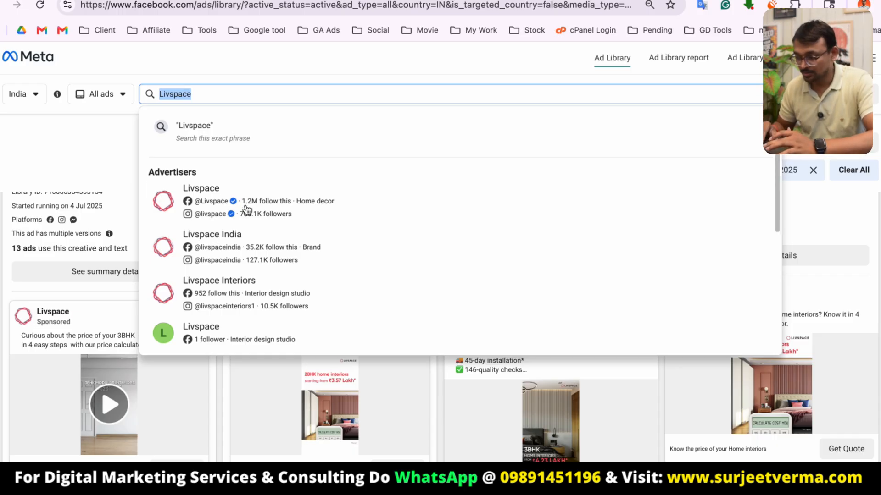
Switch to the Ads Manager tab and create a new campaign with the Awareness objective.
{"action": "left_click", "coordinate": [402, 61]}
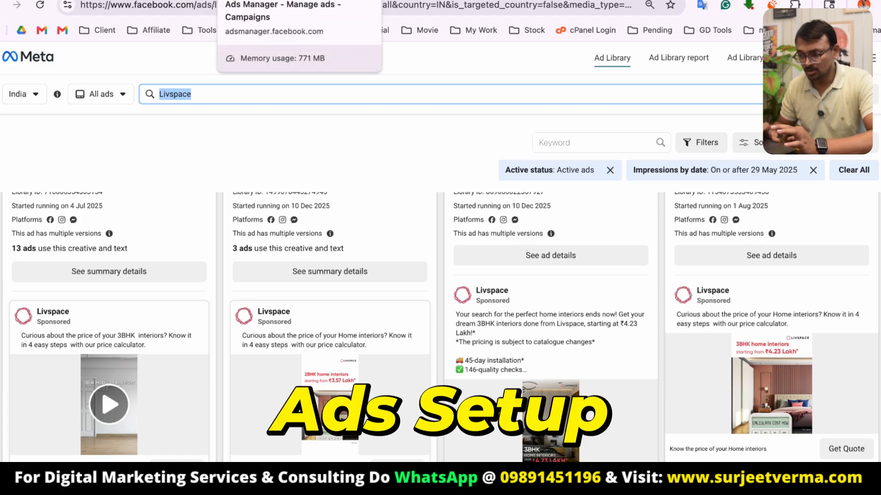
{"action": "left_click", "coordinate": [252, 0]}
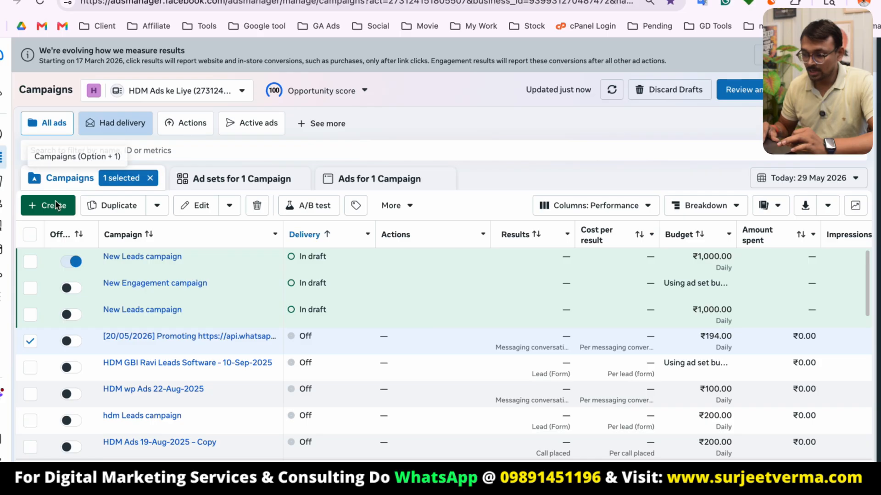
{"action": "left_click", "coordinate": [55, 206]}
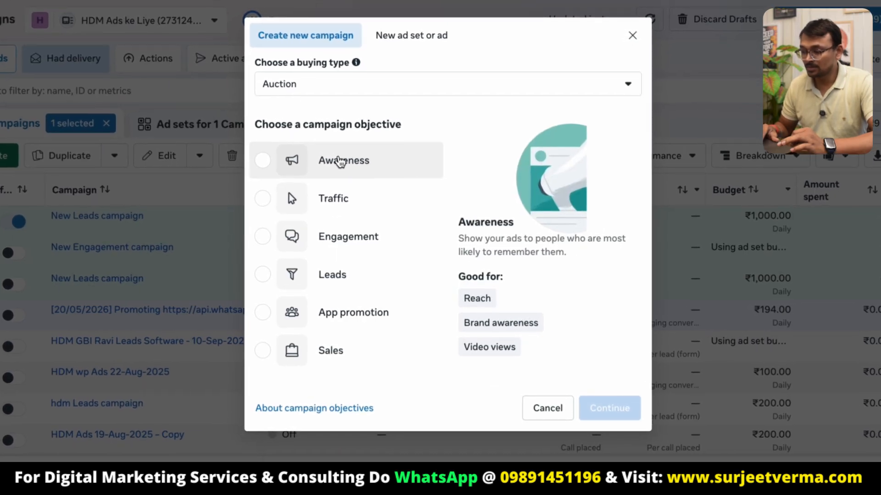
{"action": "left_click", "coordinate": [359, 165]}
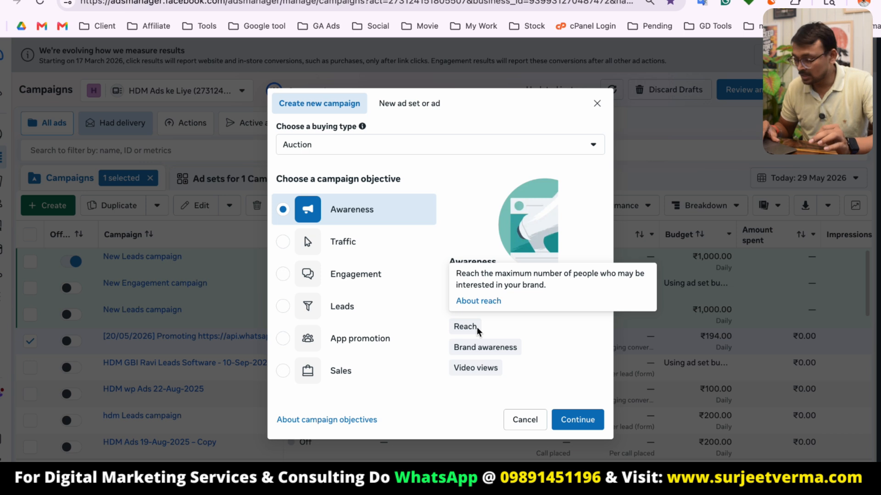
{"action": "mouse_move", "coordinate": [490, 350]}
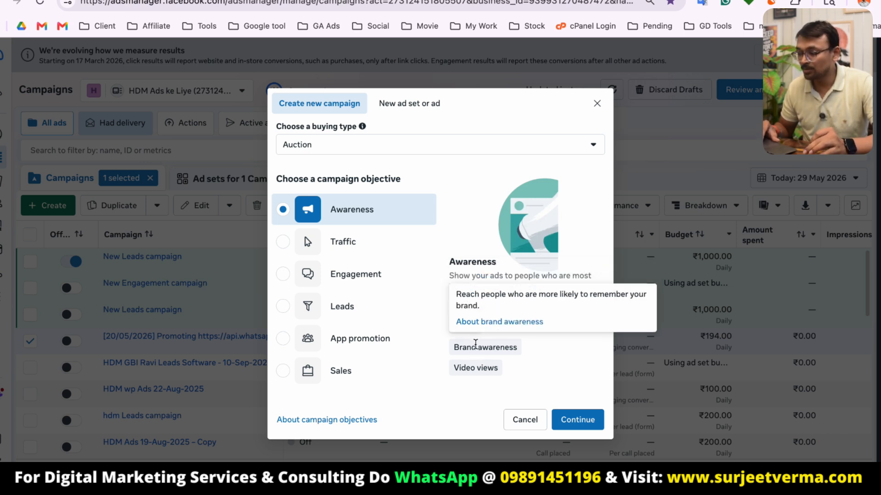
{"action": "mouse_move", "coordinate": [466, 326]}
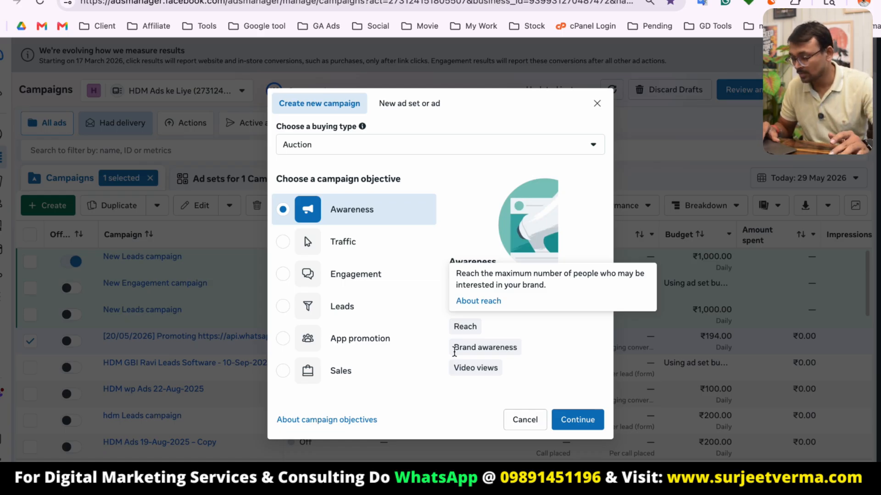
{"action": "mouse_move", "coordinate": [480, 366]}
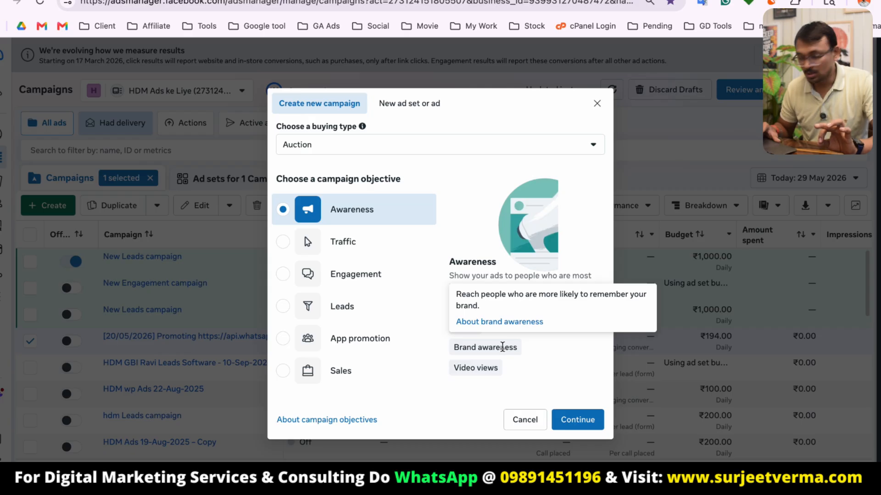
{"action": "left_click", "coordinate": [586, 426]}
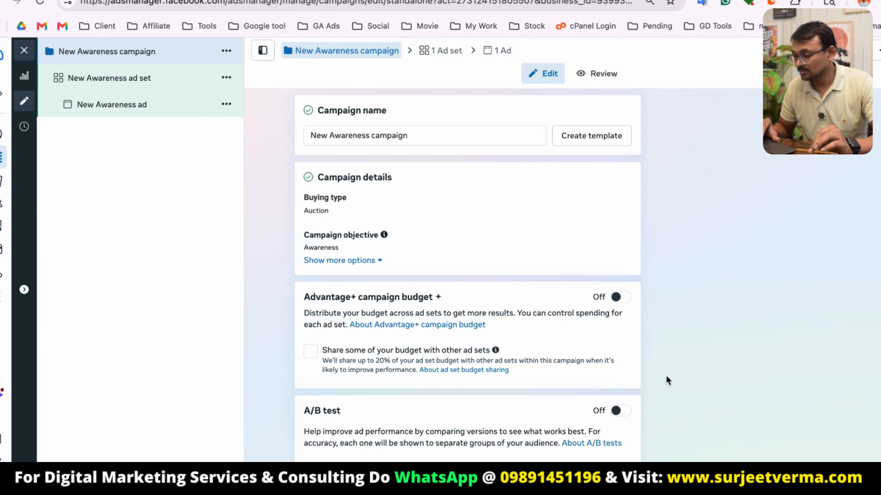
Review the campaign name and settings, then move on to the ad set.
{"action": "left_click", "coordinate": [347, 134]}
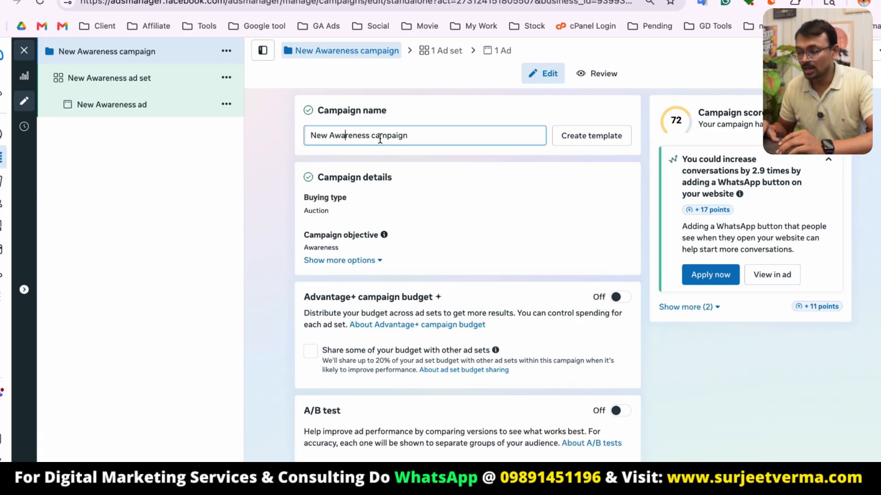
{"action": "scroll", "coordinate": [439, 198], "scroll_direction": "down", "scroll_amount": 2}
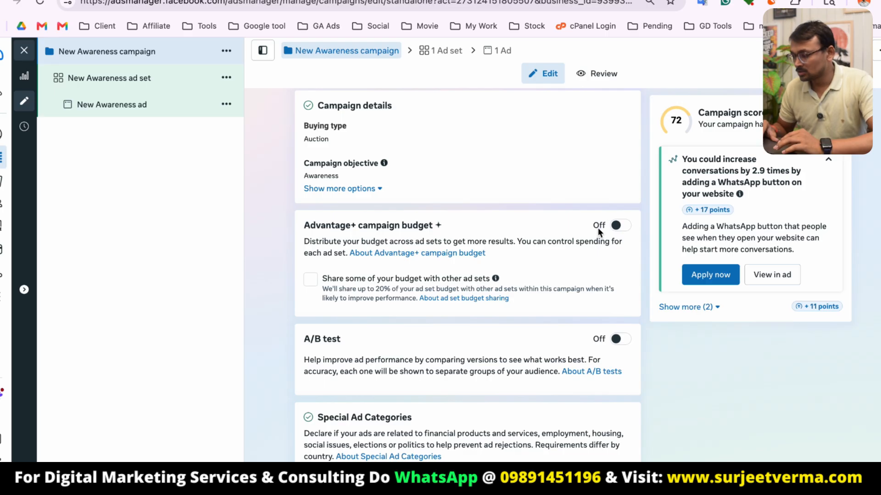
{"action": "scroll", "coordinate": [567, 239], "scroll_direction": "down", "scroll_amount": 2}
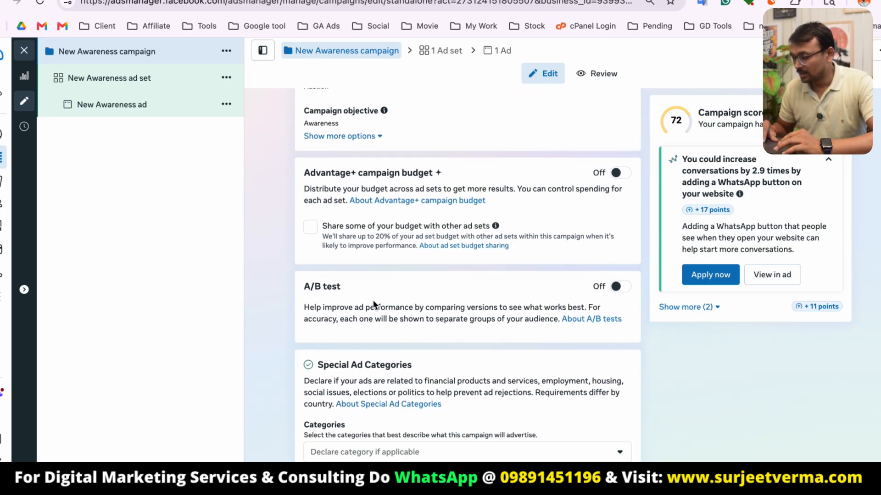
{"action": "scroll", "coordinate": [531, 272], "scroll_direction": "up", "scroll_amount": 2}
{"action": "scroll", "coordinate": [531, 273], "scroll_direction": "down", "scroll_amount": 2}
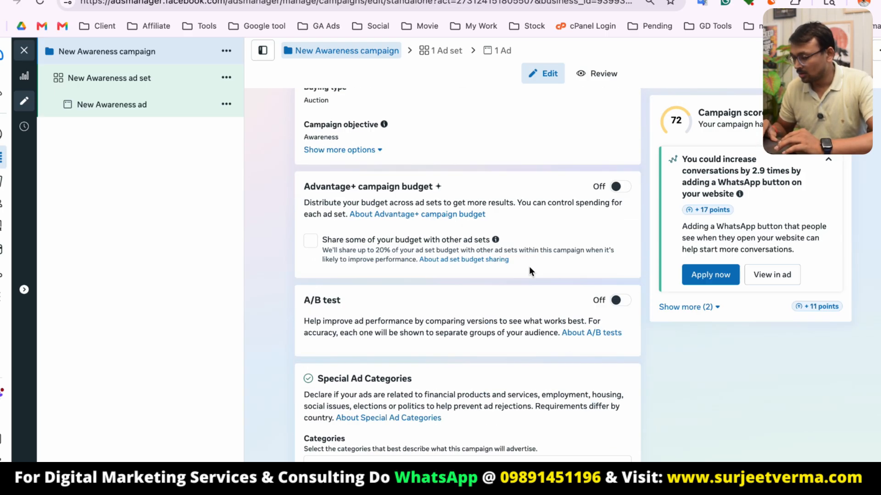
{"action": "left_click", "coordinate": [821, 477]}
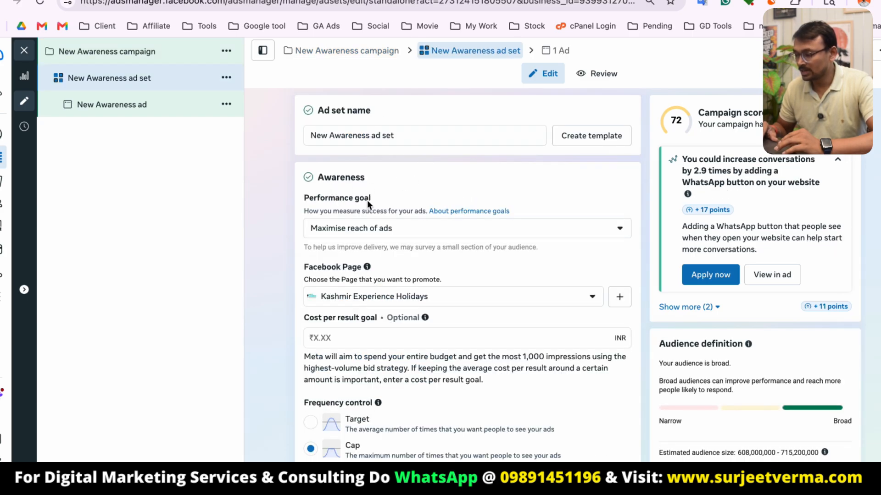
Set the ad set's performance goal to Maximise number of impressions.
{"action": "left_click", "coordinate": [410, 230]}
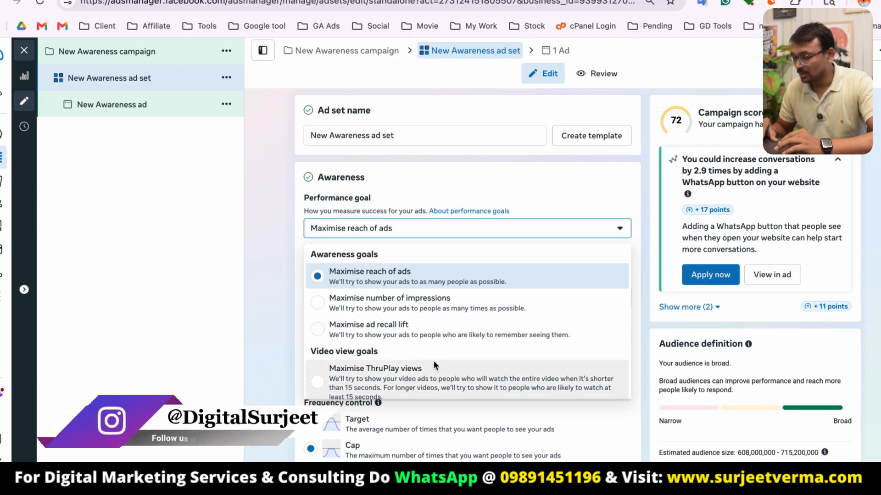
{"action": "scroll", "coordinate": [433, 360], "scroll_direction": "down", "scroll_amount": 2}
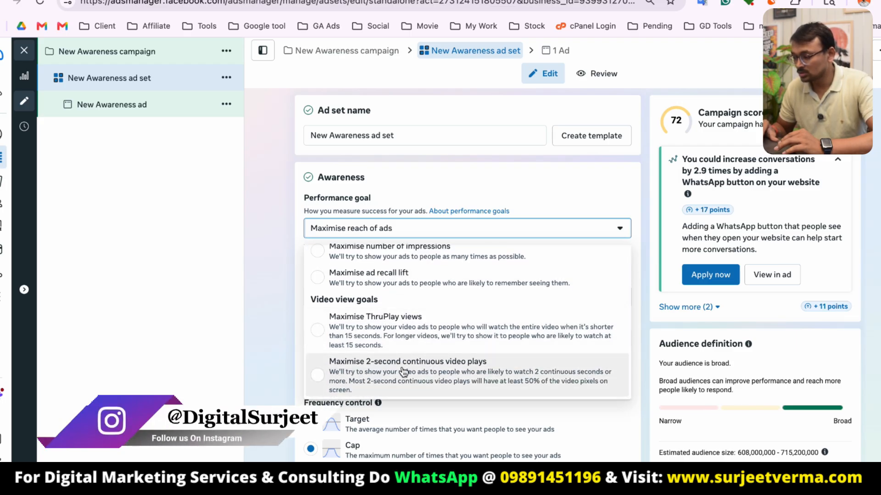
{"action": "scroll", "coordinate": [453, 313], "scroll_direction": "up", "scroll_amount": 1}
{"action": "scroll", "coordinate": [347, 364], "scroll_direction": "up", "scroll_amount": 2}
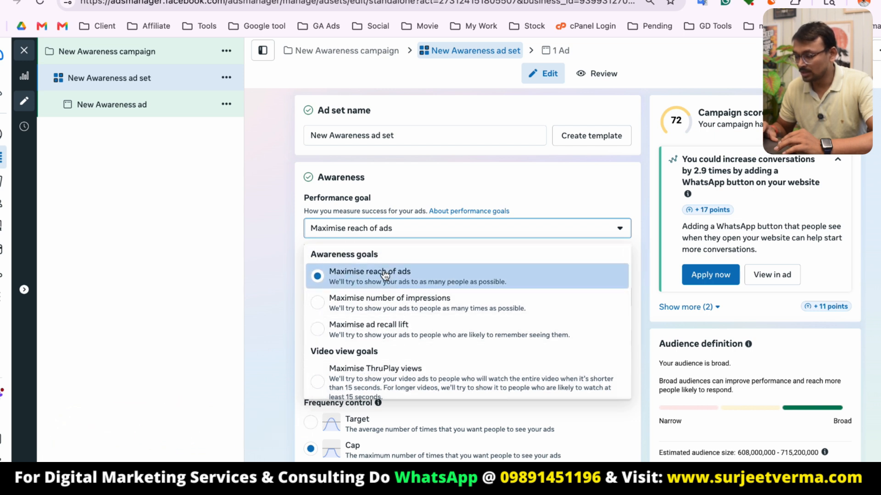
{"action": "left_click", "coordinate": [388, 306]}
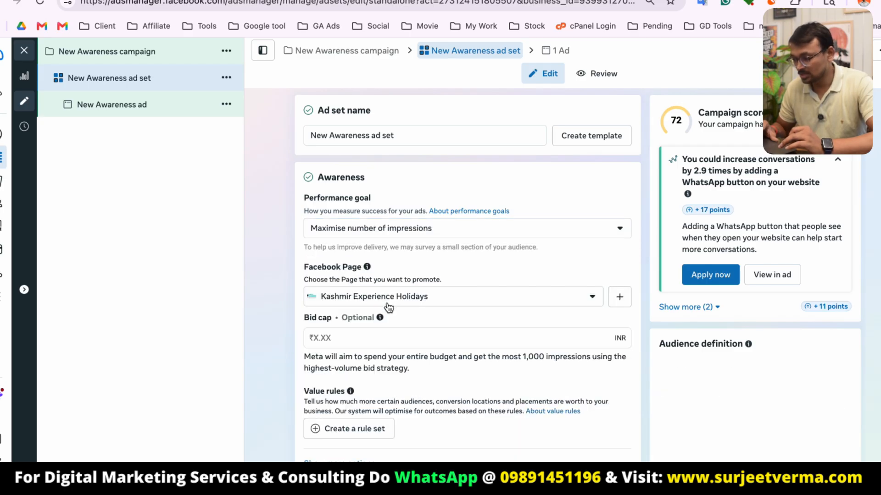
Search for hdm and choose Host Digital Marketing - HDM as the Facebook Page.
{"action": "left_click", "coordinate": [519, 297]}
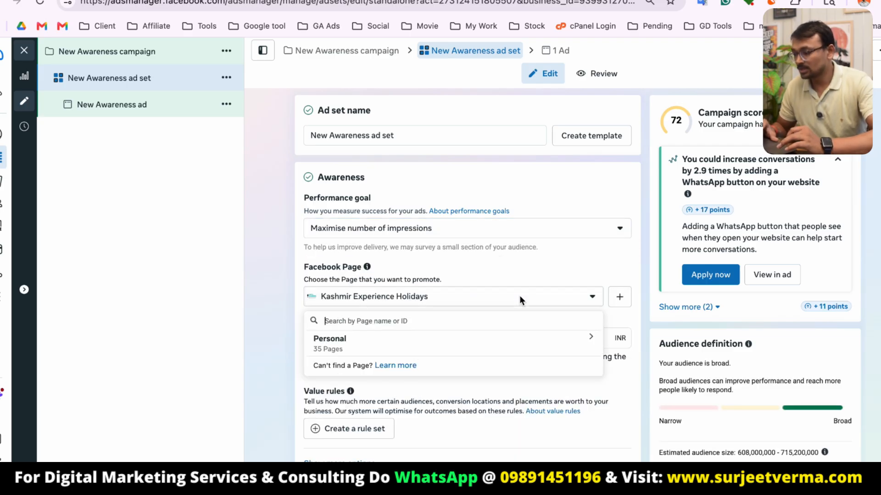
{"action": "type", "text": "hdm"}
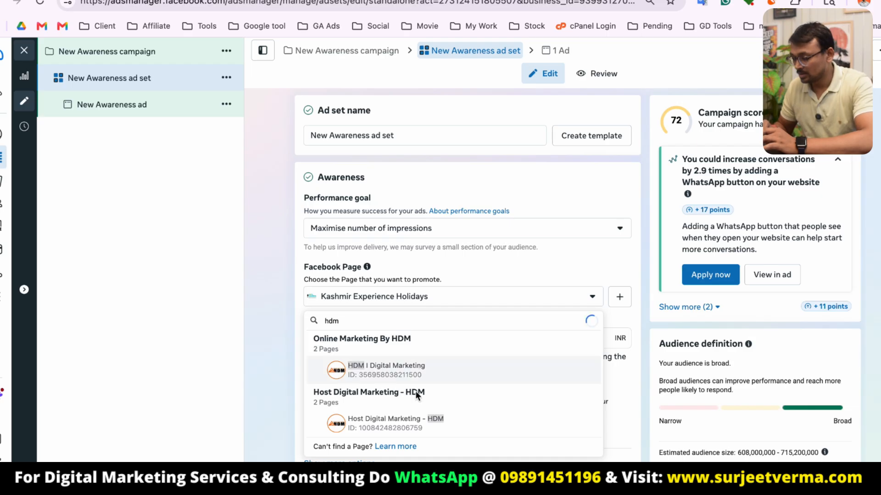
{"action": "left_click", "coordinate": [407, 416]}
Review the ad set's budget and schedule settings.
{"action": "scroll", "coordinate": [504, 293], "scroll_direction": "down", "scroll_amount": 3}
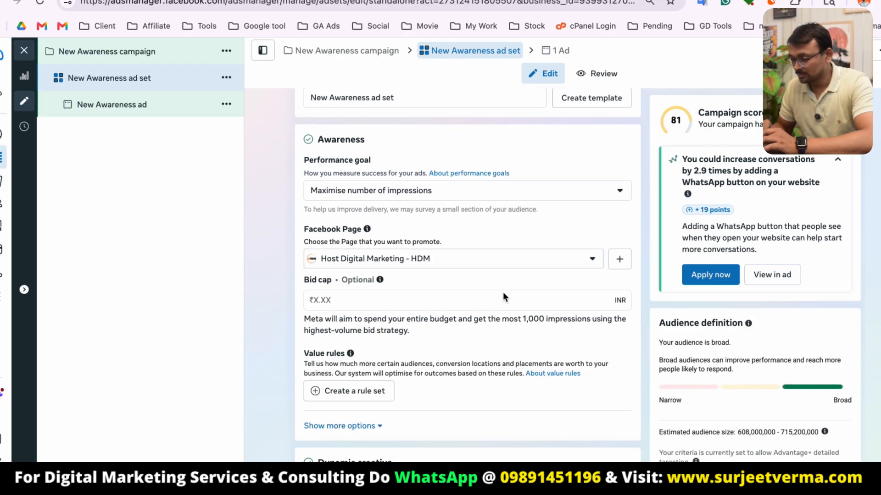
{"action": "scroll", "coordinate": [503, 295], "scroll_direction": "down", "scroll_amount": 7}
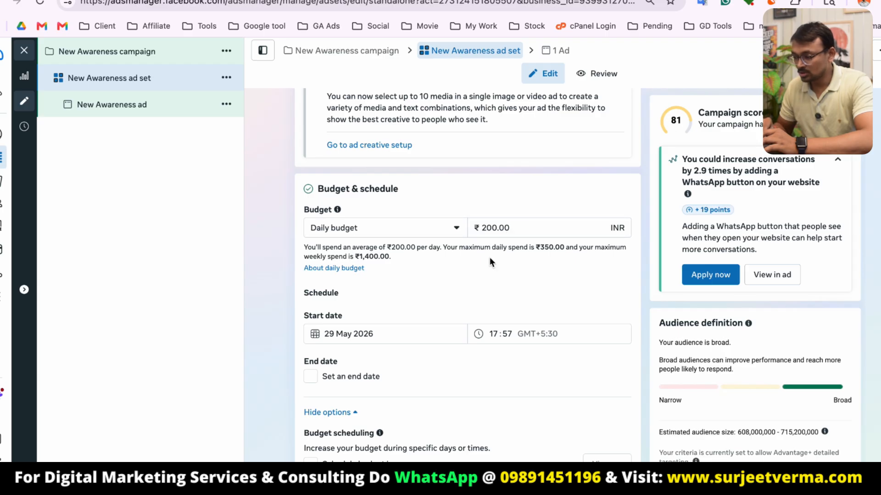
{"action": "scroll", "coordinate": [490, 261], "scroll_direction": "down", "scroll_amount": 2}
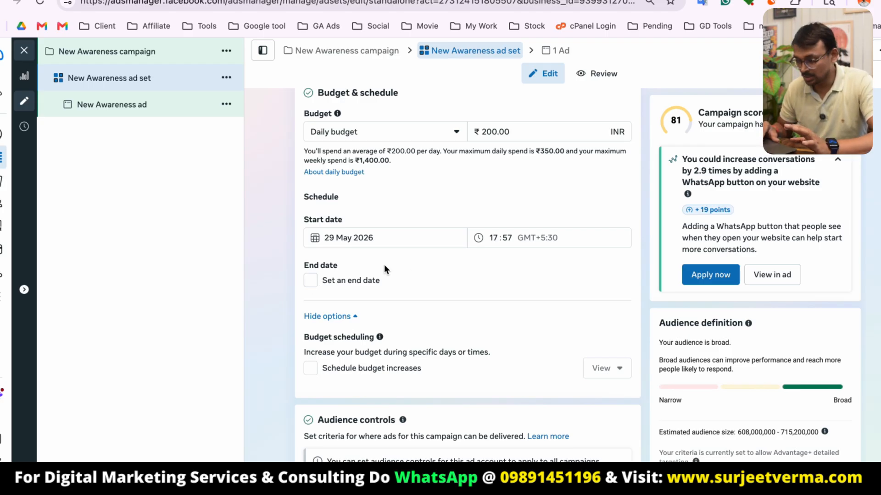
Edit the ad set's location to target Maharashtra, India instead of all of India.
{"action": "scroll", "coordinate": [429, 260], "scroll_direction": "down", "scroll_amount": 3}
{"action": "scroll", "coordinate": [428, 259], "scroll_direction": "down", "scroll_amount": 3}
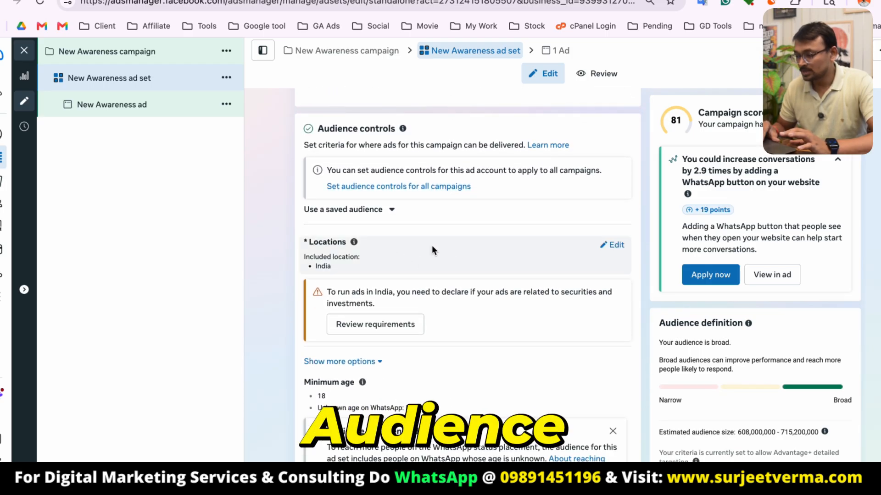
{"action": "scroll", "coordinate": [459, 247], "scroll_direction": "down", "scroll_amount": 1}
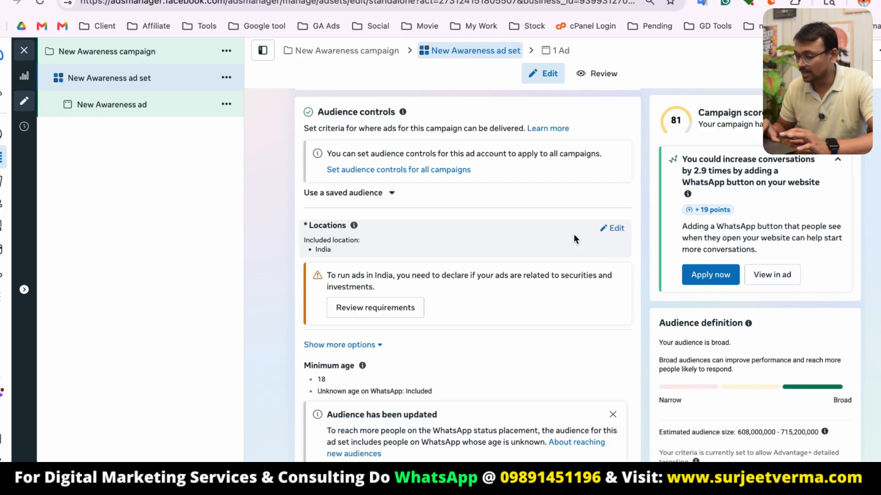
{"action": "left_click", "coordinate": [613, 230]}
{"action": "left_click", "coordinate": [422, 314]}
{"action": "type", "text": "mahara"}
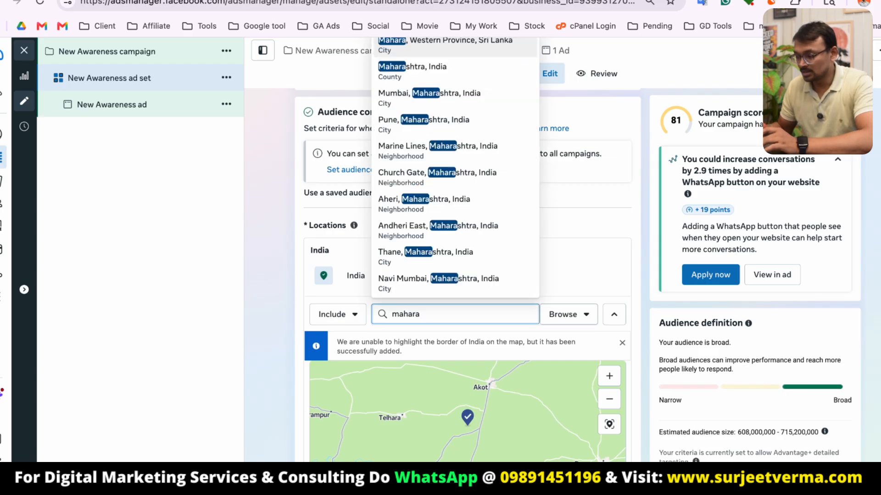
{"action": "left_click", "coordinate": [433, 70]}
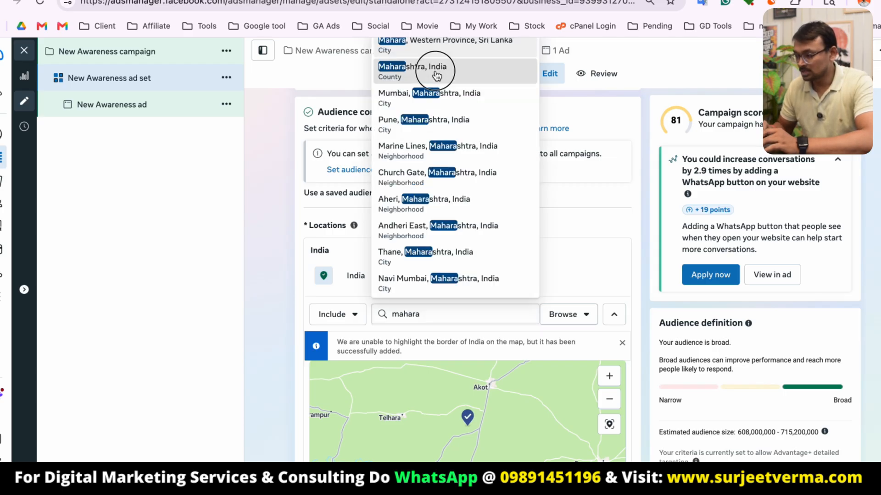
Turn off reaching people likely to respond who are interested in or near the location.
{"action": "scroll", "coordinate": [628, 292], "scroll_direction": "down", "scroll_amount": 3}
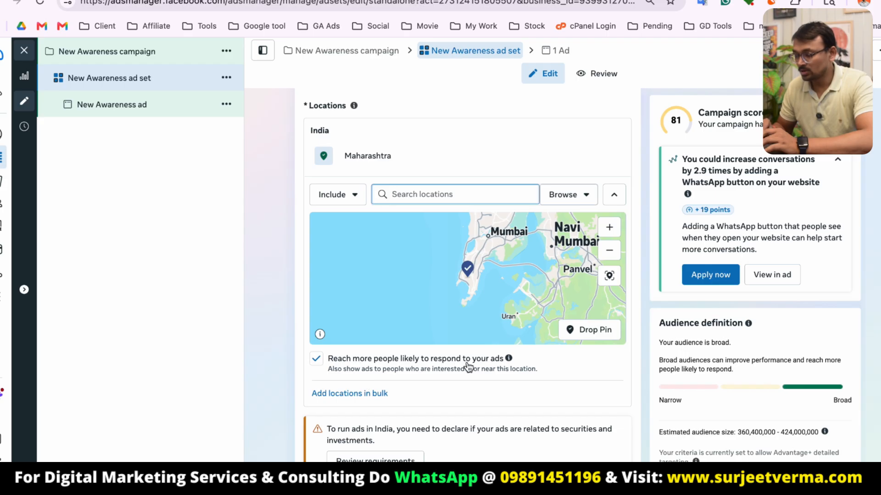
{"action": "left_click", "coordinate": [317, 362]}
{"action": "scroll", "coordinate": [436, 360], "scroll_direction": "down", "scroll_amount": 7}
{"action": "scroll", "coordinate": [484, 299], "scroll_direction": "up", "scroll_amount": 7}
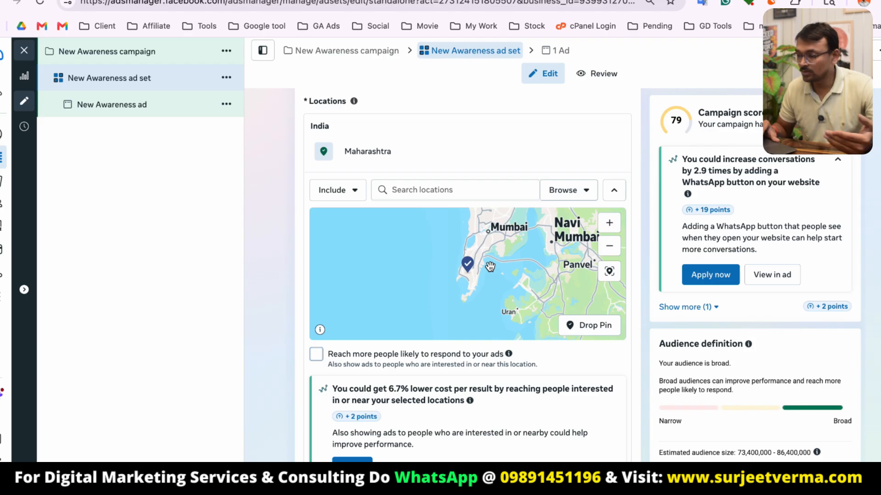
Exclude Gujarat from the ad set's target locations.
{"action": "scroll", "coordinate": [490, 266], "scroll_direction": "up", "scroll_amount": 4}
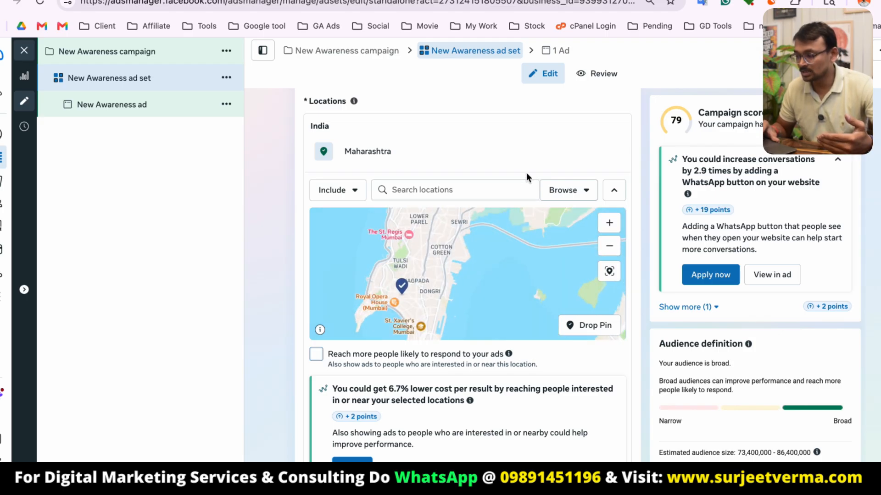
{"action": "scroll", "coordinate": [571, 160], "scroll_direction": "up", "scroll_amount": 2}
{"action": "left_click", "coordinate": [422, 249]}
{"action": "type", "text": "gujarat"}
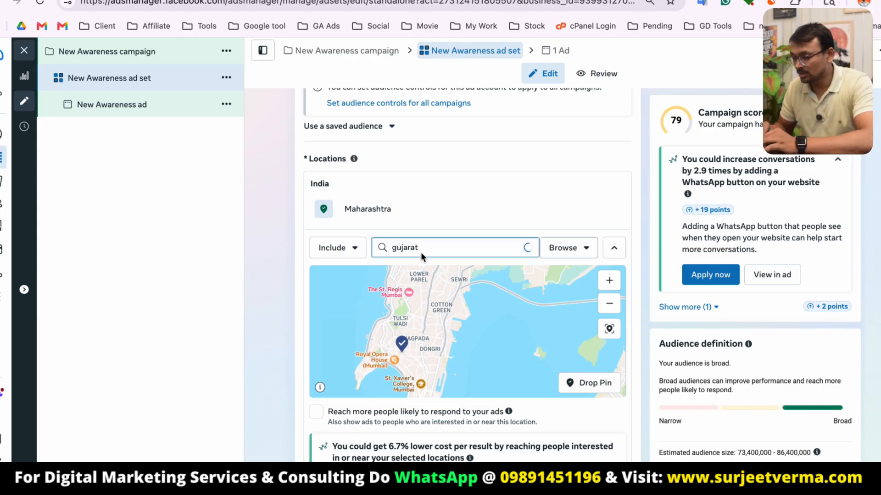
{"action": "left_click", "coordinate": [337, 247]}
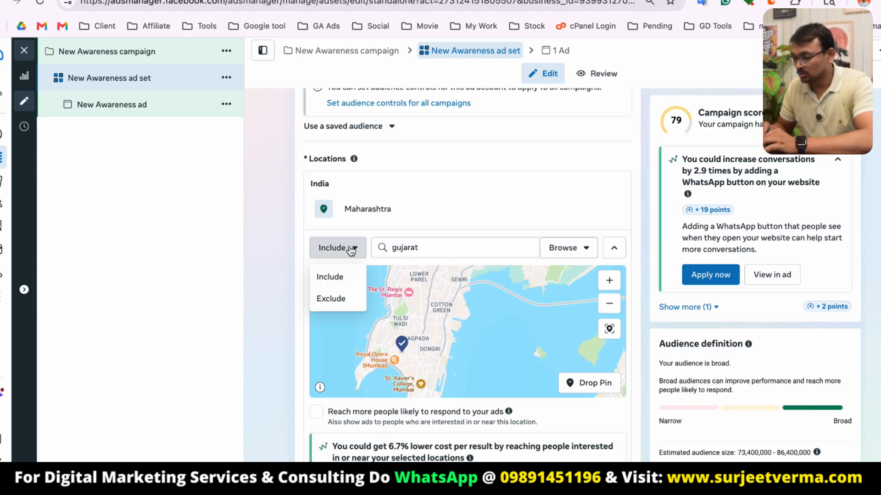
{"action": "left_click", "coordinate": [331, 298]}
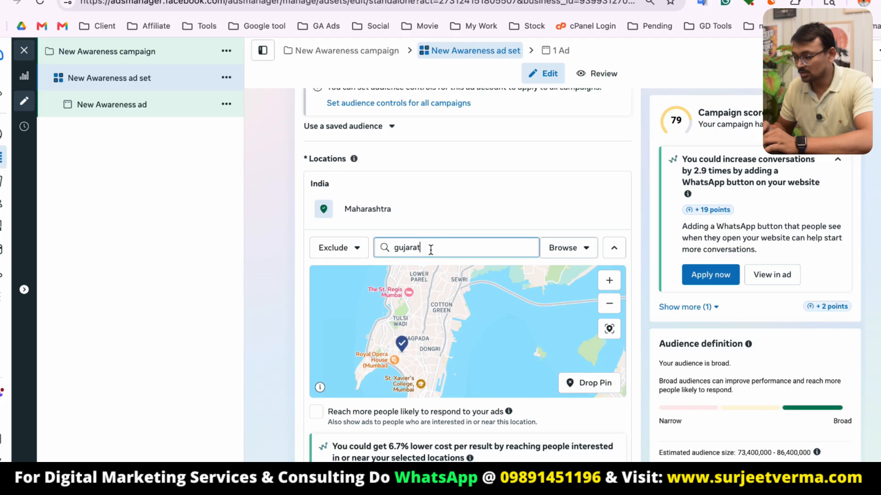
{"action": "left_click", "coordinate": [430, 274]}
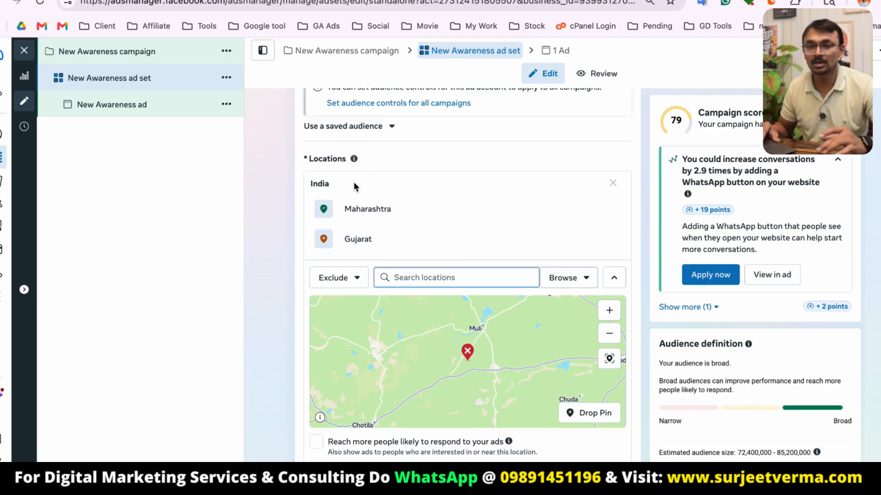
Open the optional audience suggestion in the Advantage+ audience section.
{"action": "scroll", "coordinate": [405, 260], "scroll_direction": "down", "scroll_amount": 3}
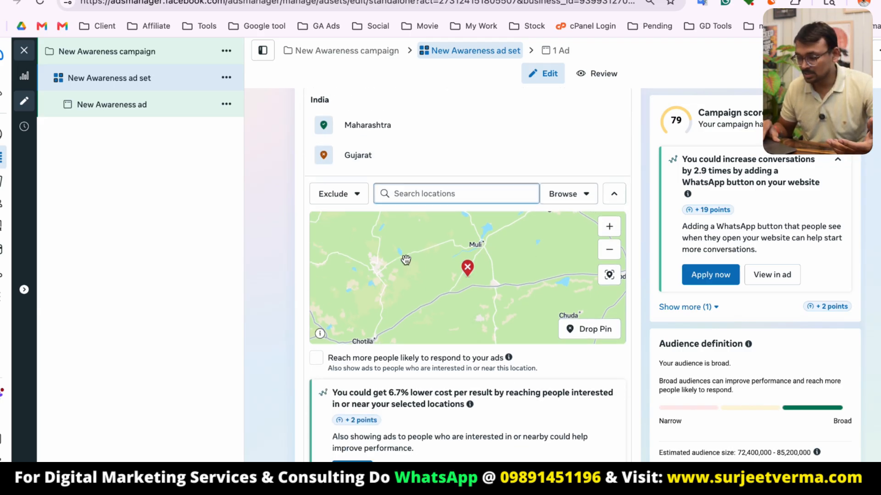
{"action": "scroll", "coordinate": [387, 337], "scroll_direction": "down", "scroll_amount": 7}
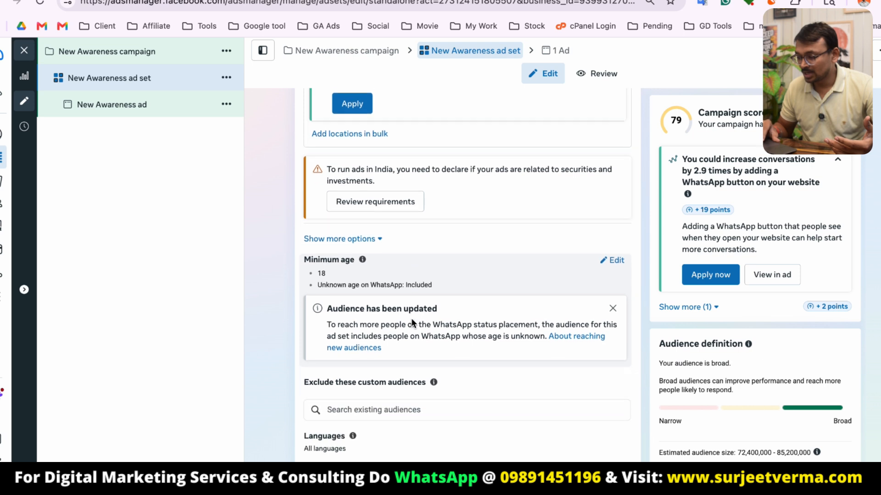
{"action": "scroll", "coordinate": [418, 253], "scroll_direction": "down", "scroll_amount": 2}
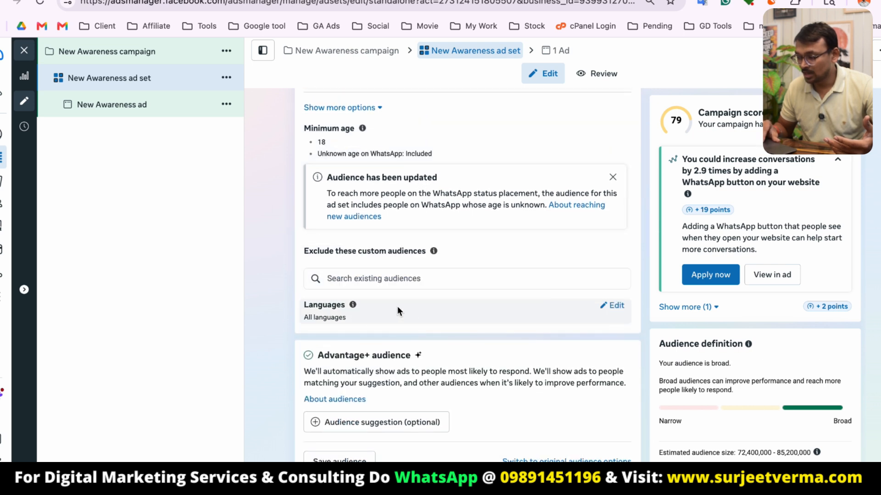
{"action": "scroll", "coordinate": [442, 314], "scroll_direction": "down", "scroll_amount": 3}
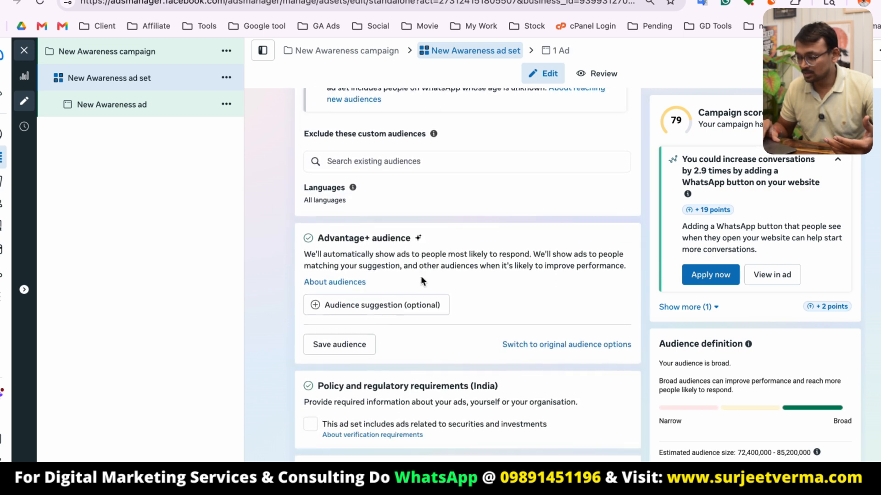
{"action": "scroll", "coordinate": [353, 335], "scroll_direction": "down", "scroll_amount": 3}
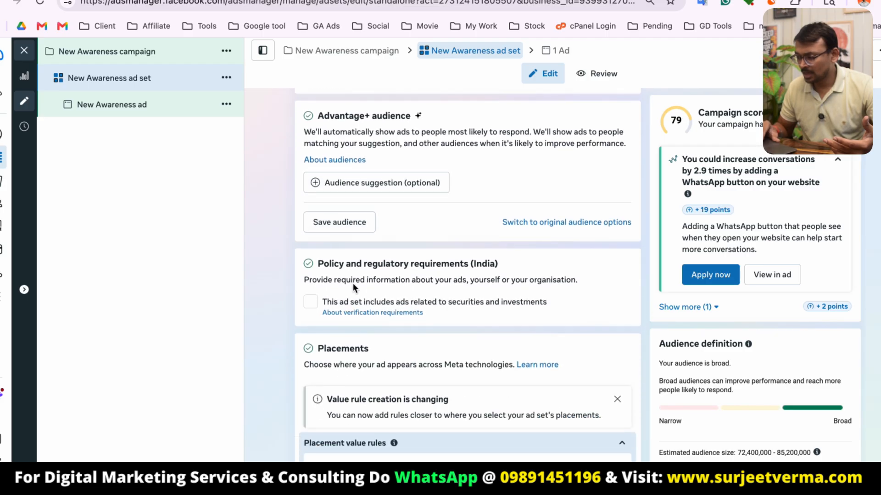
{"action": "left_click", "coordinate": [398, 184]}
{"action": "scroll", "coordinate": [434, 252], "scroll_direction": "down", "scroll_amount": 2}
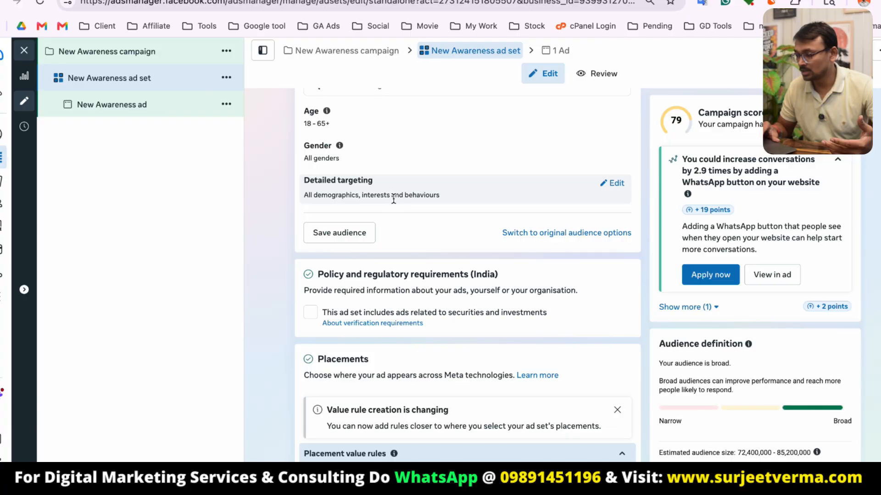
Search detailed targeting interests for home and family, and add Family Guy as an interest.
{"action": "left_click", "coordinate": [450, 198]}
{"action": "left_click", "coordinate": [449, 209]}
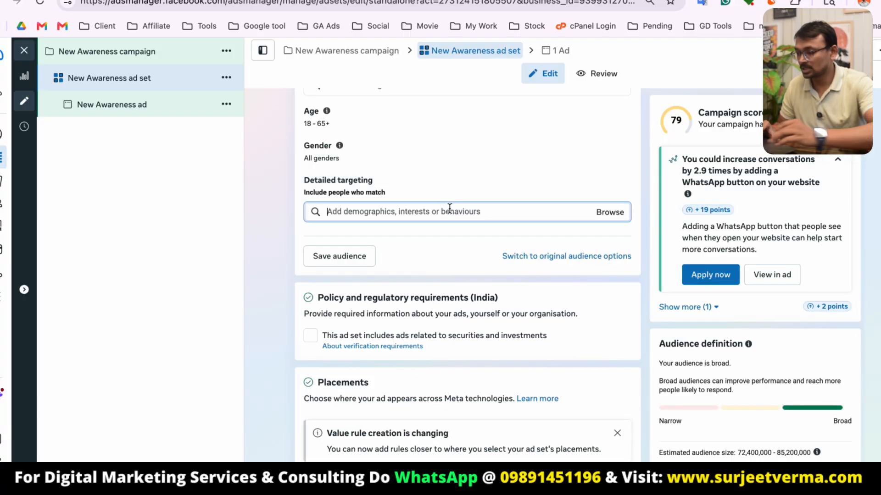
{"action": "type", "text": "inter"}
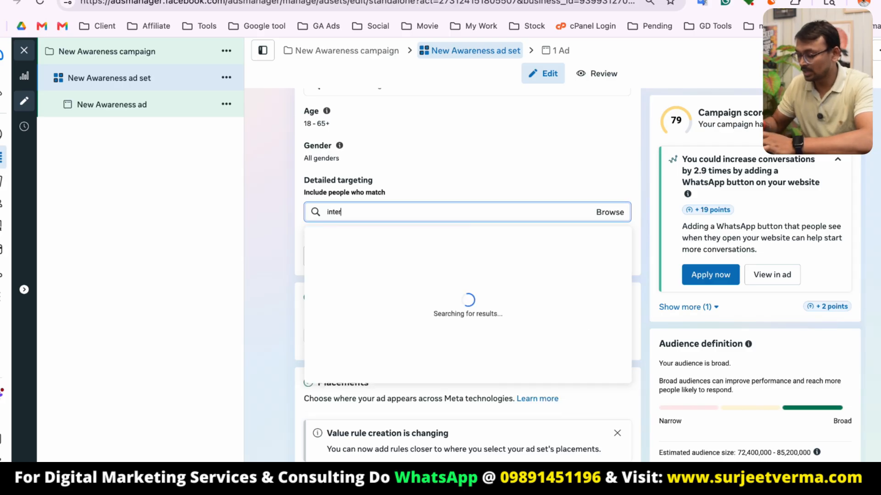
{"action": "key", "text": "BackSpace"}
{"action": "key", "text": "BackSpace"}
{"action": "key", "text": "BackSpace"}
{"action": "key", "text": "BackSpace"}
{"action": "key", "text": "BackSpace"}
{"action": "key", "text": "BackSpace"}
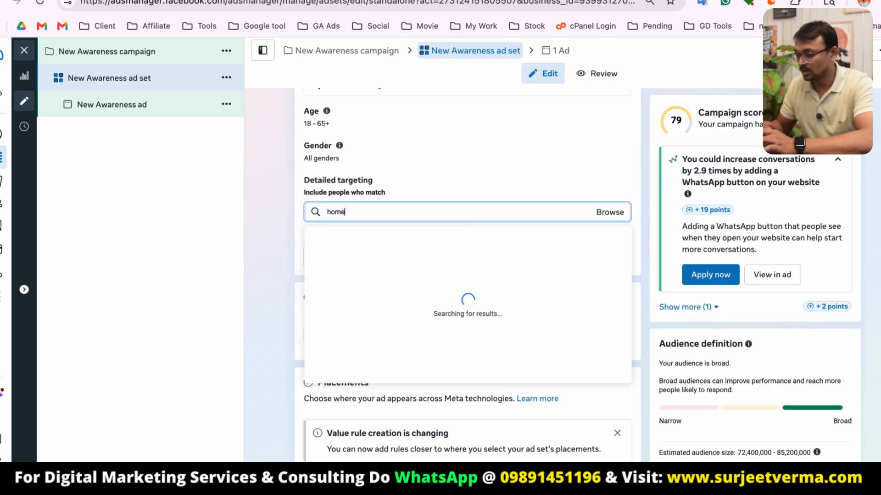
{"action": "type", "text": "home"}
{"action": "key", "text": "super+a"}
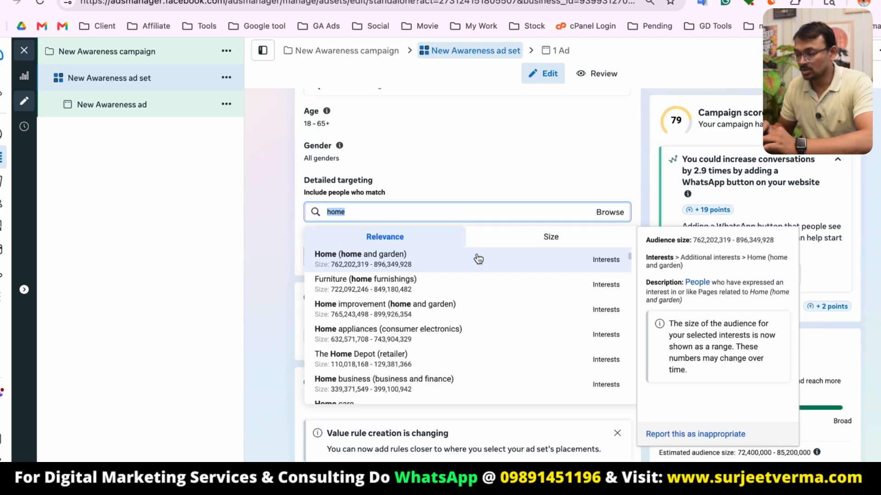
{"action": "type", "text": "famil"}
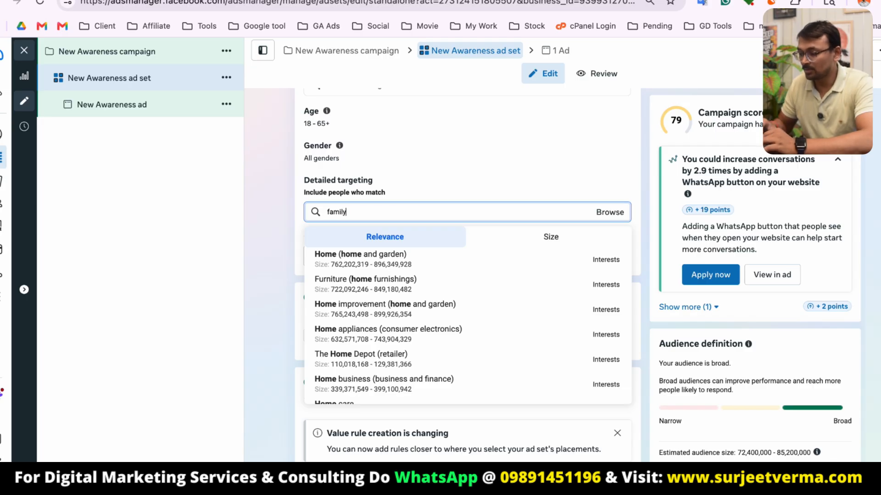
{"action": "type", "text": "y"}
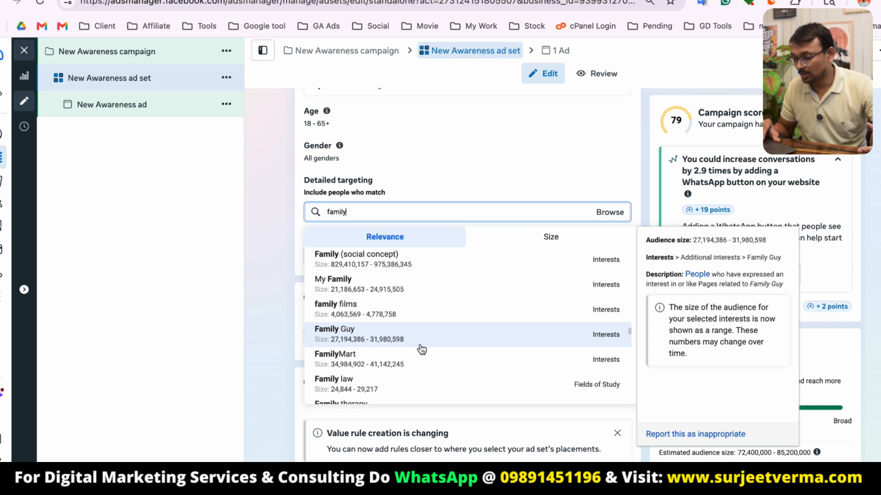
{"action": "left_click", "coordinate": [434, 339]}
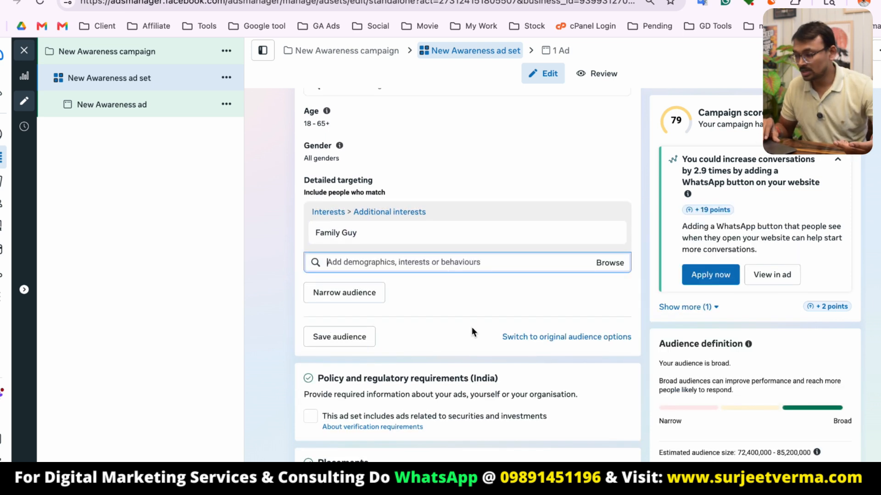
Switch the ad set's placements from Advantage+ placements to Manual placements.
{"action": "scroll", "coordinate": [472, 328], "scroll_direction": "down", "scroll_amount": 5}
{"action": "scroll", "coordinate": [472, 329], "scroll_direction": "down", "scroll_amount": 3}
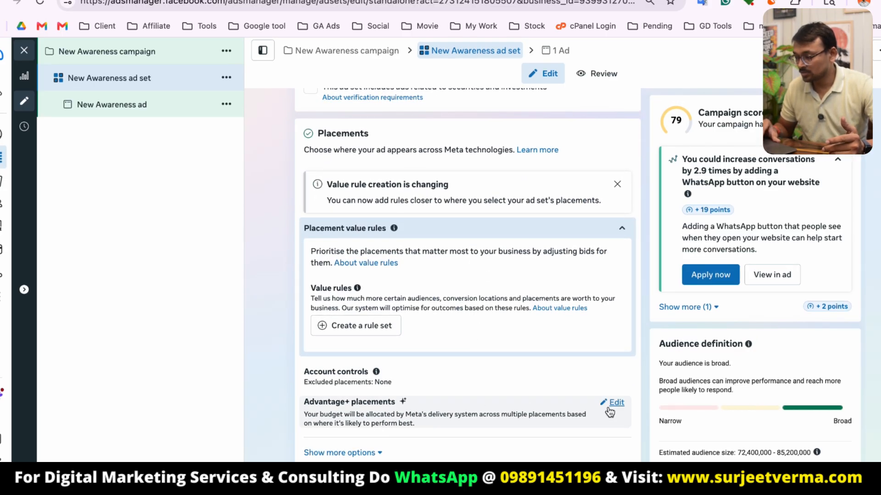
{"action": "left_click", "coordinate": [611, 404]}
{"action": "scroll", "coordinate": [504, 371], "scroll_direction": "down", "scroll_amount": 1}
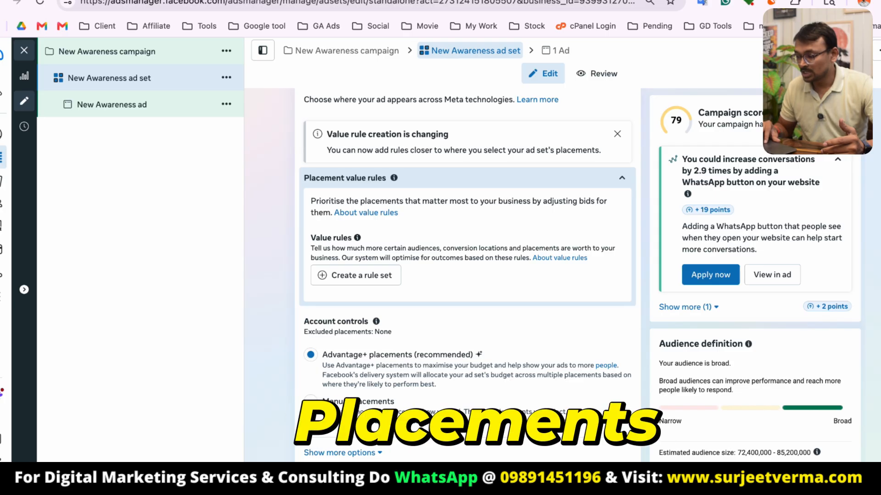
{"action": "left_click", "coordinate": [339, 410]}
Review the selected platforms and placements, then continue to the ad level.
{"action": "scroll", "coordinate": [424, 367], "scroll_direction": "down", "scroll_amount": 3}
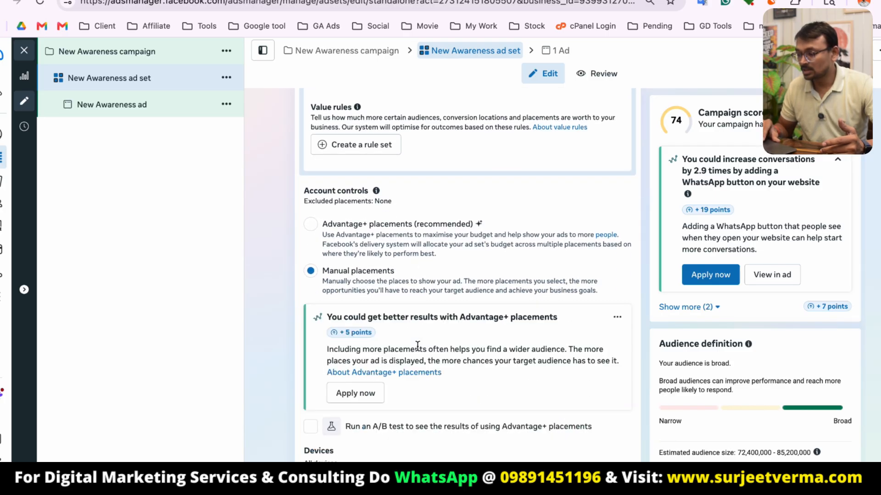
{"action": "scroll", "coordinate": [417, 346], "scroll_direction": "down", "scroll_amount": 2}
{"action": "scroll", "coordinate": [397, 358], "scroll_direction": "down", "scroll_amount": 2}
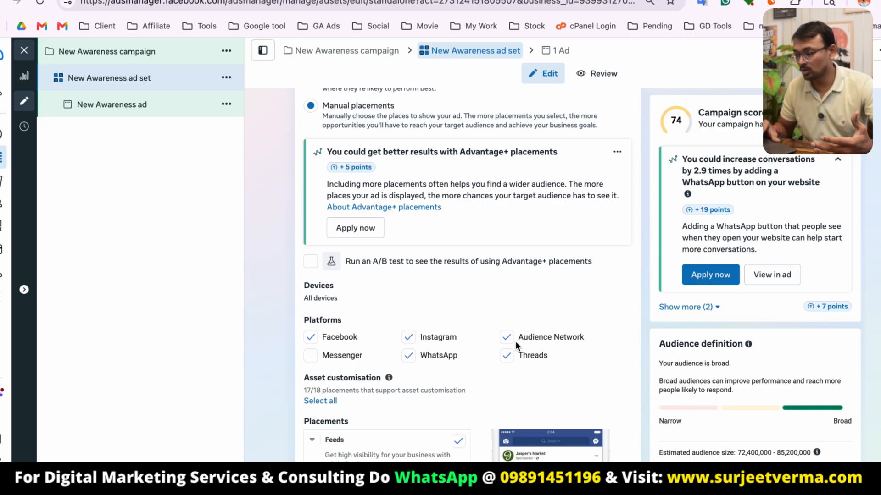
{"action": "scroll", "coordinate": [516, 342], "scroll_direction": "down", "scroll_amount": 4}
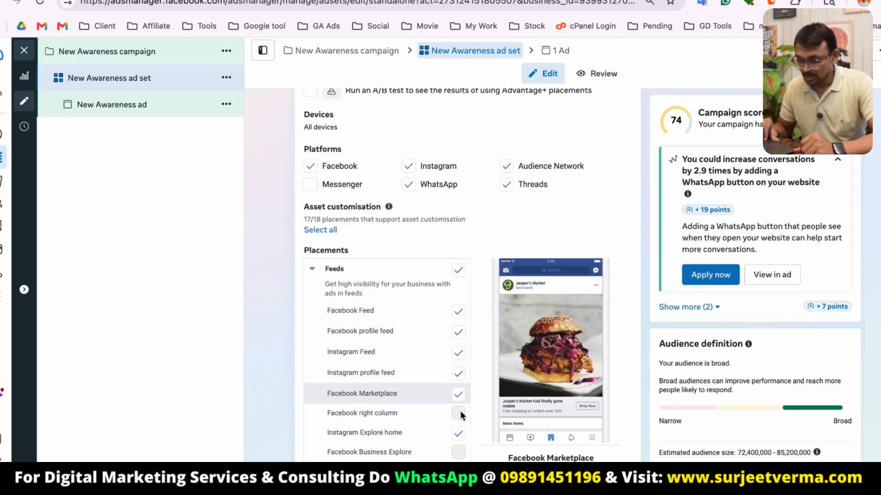
{"action": "scroll", "coordinate": [460, 411], "scroll_direction": "down", "scroll_amount": 8}
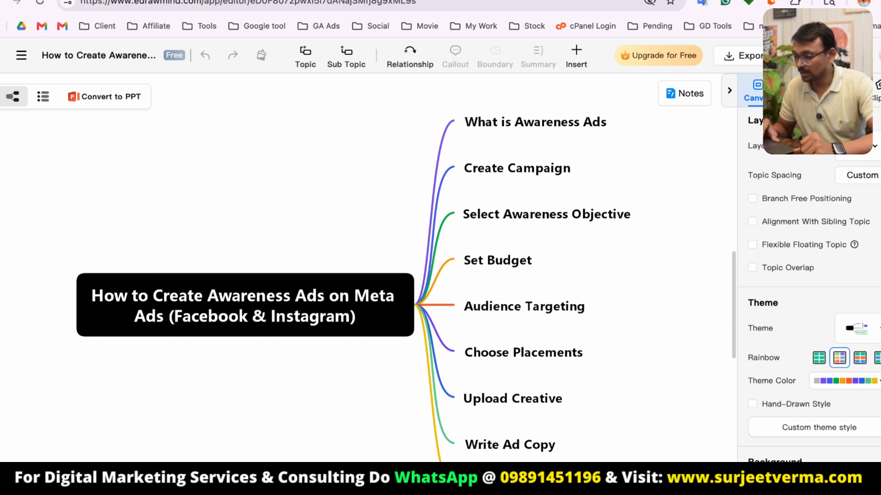
{"action": "left_click", "coordinate": [295, 1]}
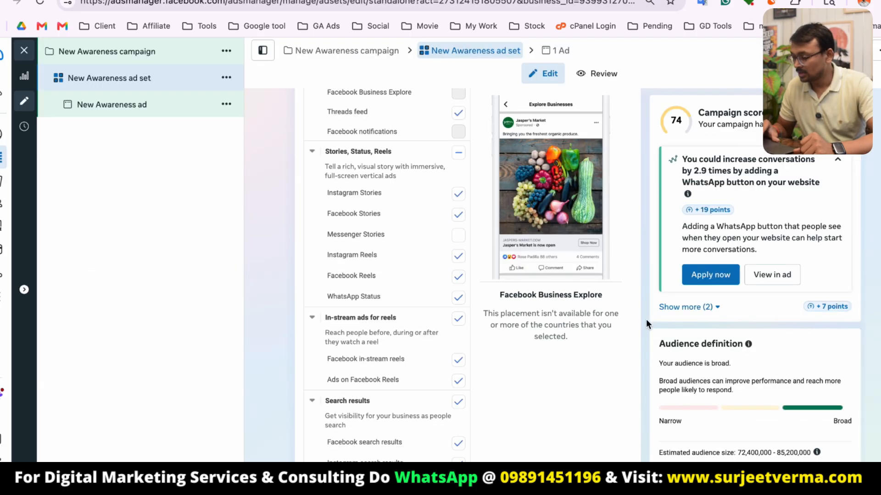
{"action": "left_click", "coordinate": [843, 477]}
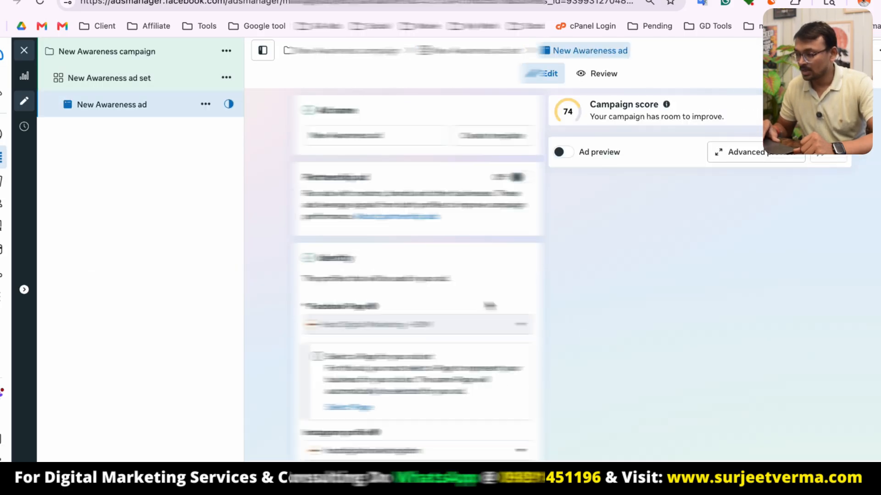
Look over the sections of the ad's setup form.
{"action": "scroll", "coordinate": [426, 316], "scroll_direction": "down", "scroll_amount": 5}
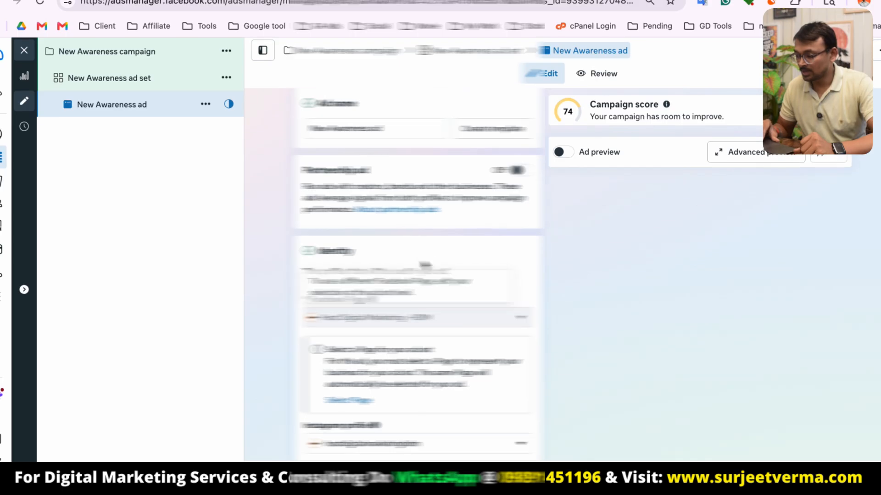
{"action": "scroll", "coordinate": [429, 223], "scroll_direction": "down", "scroll_amount": 5}
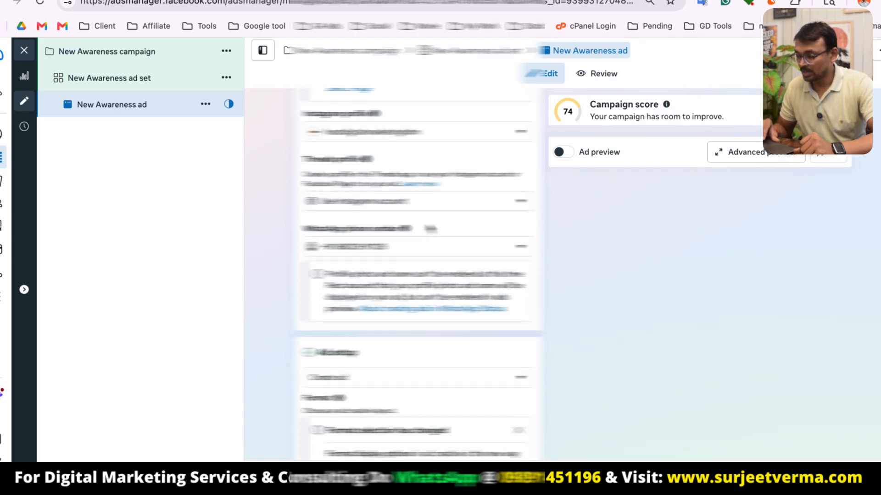
{"action": "scroll", "coordinate": [420, 241], "scroll_direction": "down", "scroll_amount": 5}
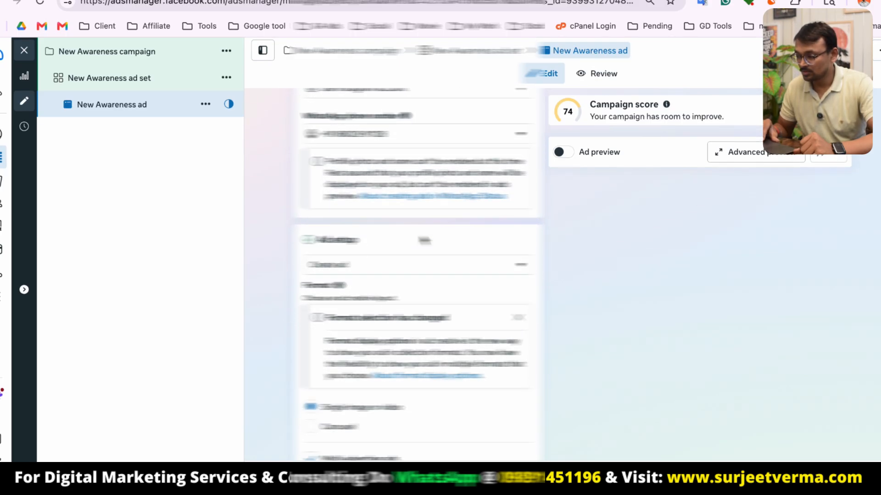
{"action": "scroll", "coordinate": [360, 250], "scroll_direction": "up", "scroll_amount": 1}
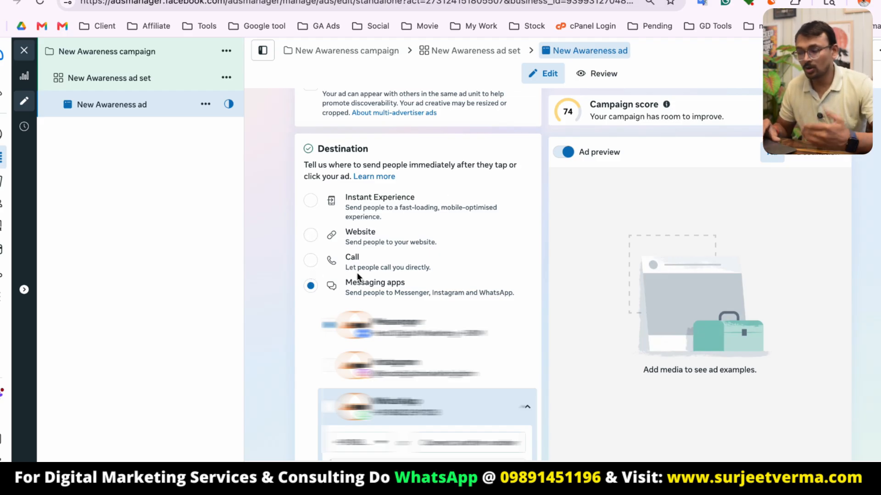
{"action": "scroll", "coordinate": [357, 276], "scroll_direction": "down", "scroll_amount": 3}
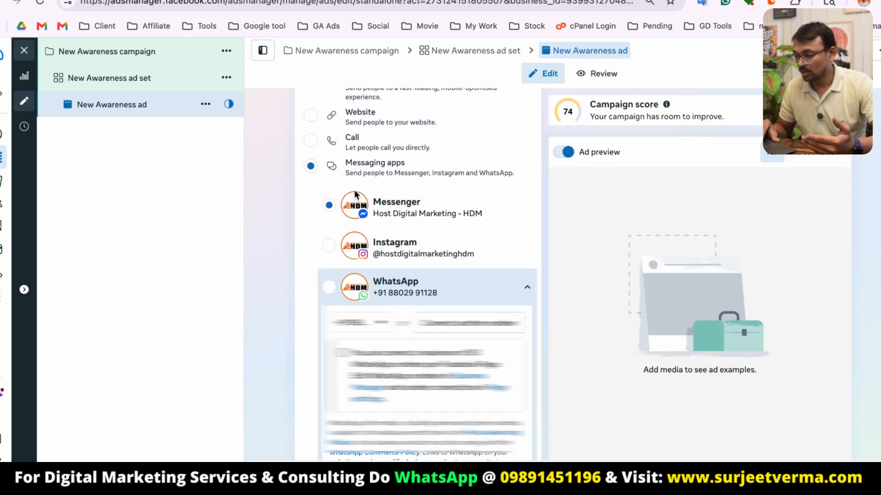
{"action": "scroll", "coordinate": [355, 197], "scroll_direction": "up", "scroll_amount": 2}
{"action": "left_click", "coordinate": [311, 181]}
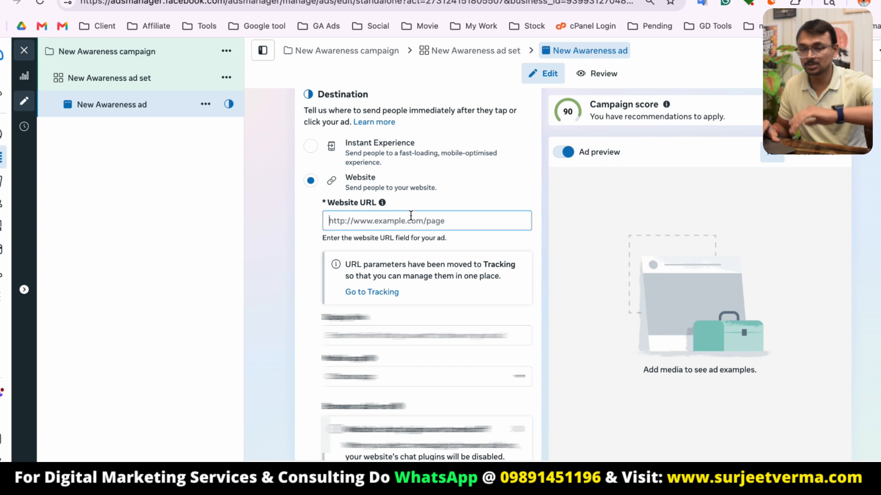
{"action": "type", "text": "https://www.hostdigitalmarketing.com/"}
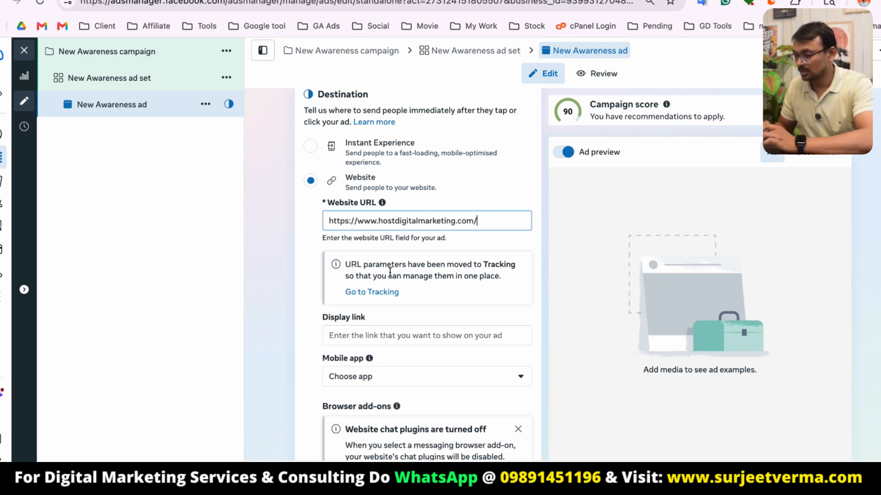
Set the browser add-on to None instead of the WhatsApp button.
{"action": "left_click", "coordinate": [306, 268]}
{"action": "scroll", "coordinate": [406, 304], "scroll_direction": "down", "scroll_amount": 3}
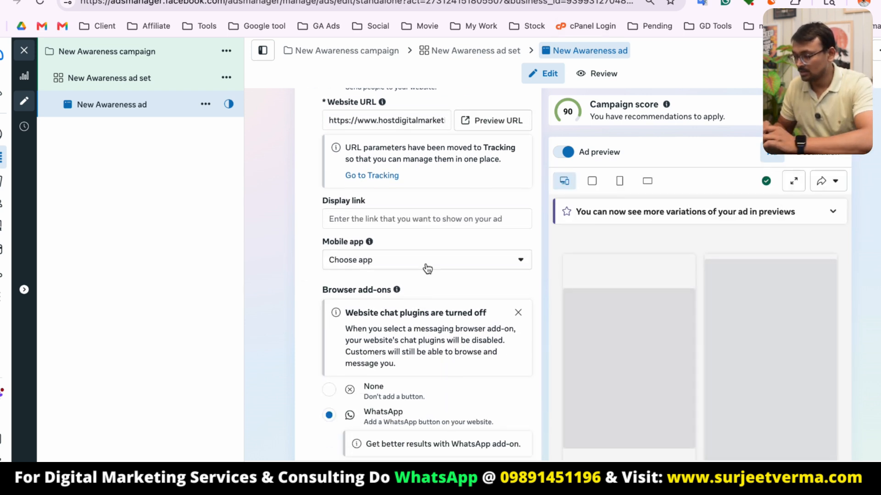
{"action": "left_click", "coordinate": [425, 266]}
{"action": "left_click", "coordinate": [303, 261]}
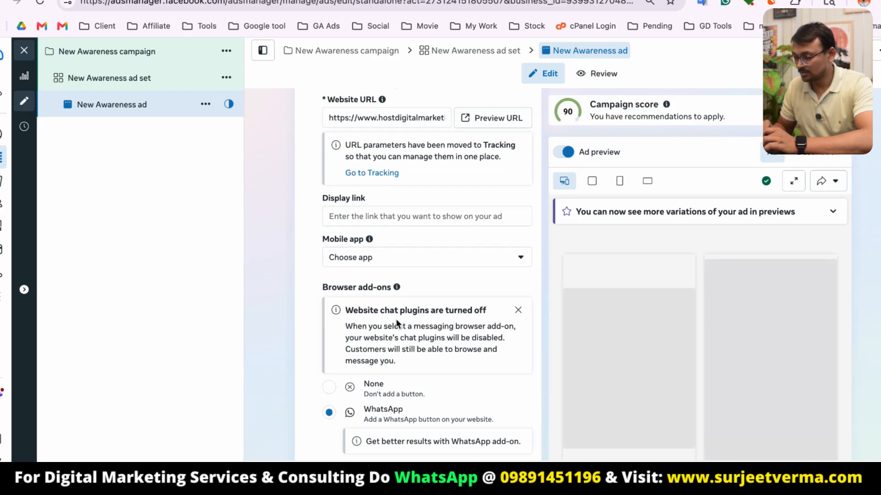
{"action": "scroll", "coordinate": [398, 324], "scroll_direction": "down", "scroll_amount": 4}
{"action": "left_click", "coordinate": [329, 221]}
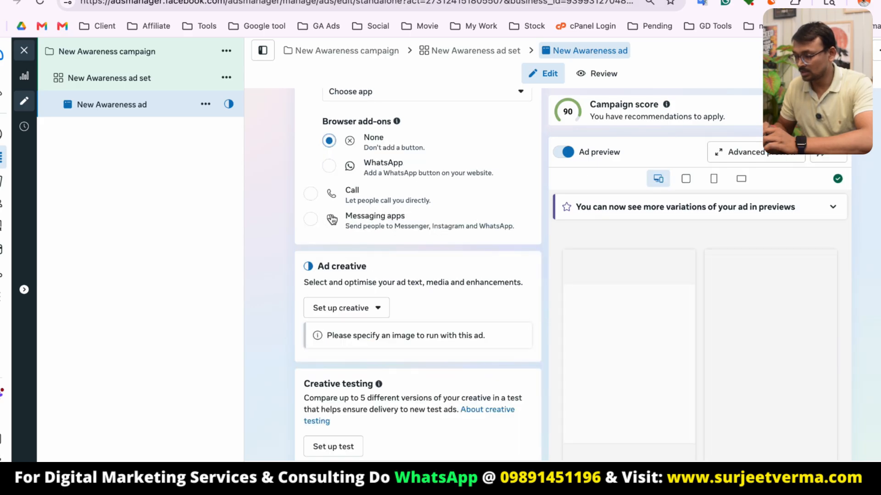
Set up an image ad creative using the untitled_105 image from the account images, then continue.
{"action": "scroll", "coordinate": [438, 300], "scroll_direction": "up", "scroll_amount": 2}
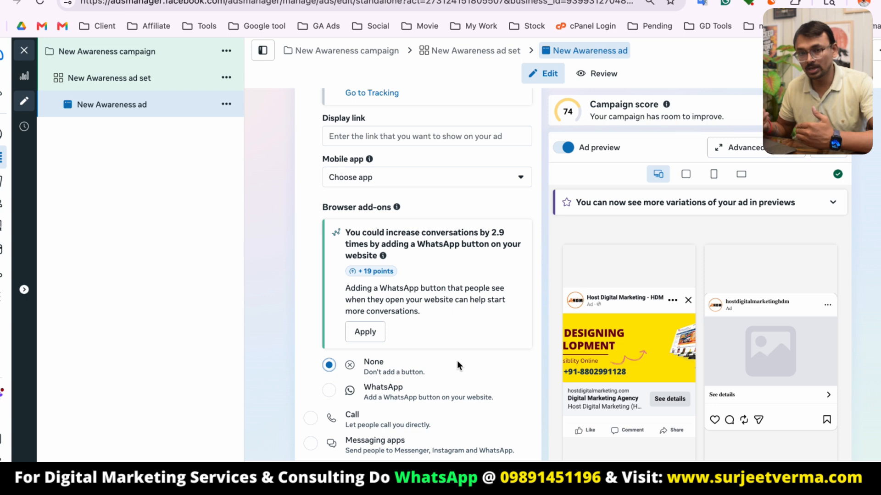
{"action": "scroll", "coordinate": [457, 366], "scroll_direction": "down", "scroll_amount": 6}
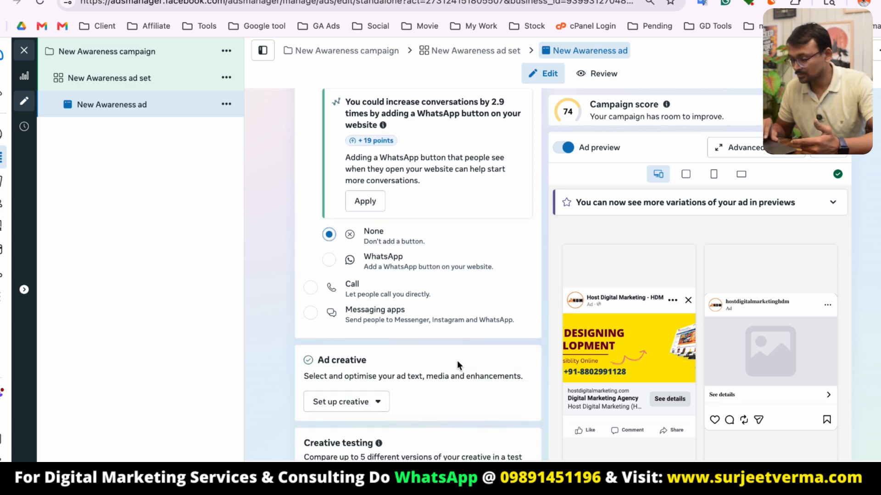
{"action": "left_click", "coordinate": [356, 260]}
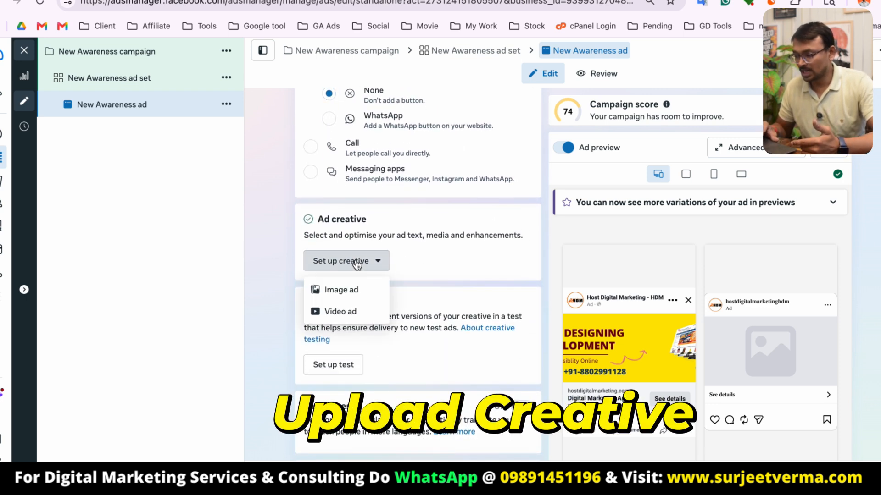
{"action": "left_click", "coordinate": [357, 290]}
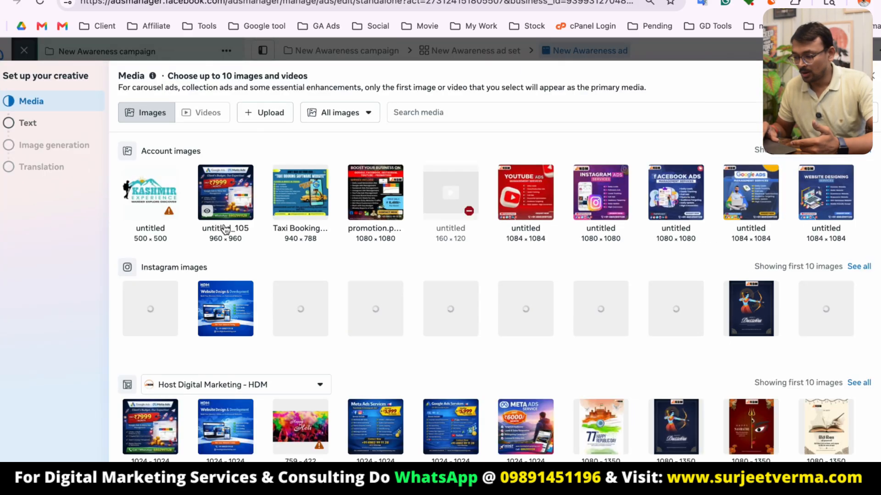
{"action": "left_click", "coordinate": [241, 199]}
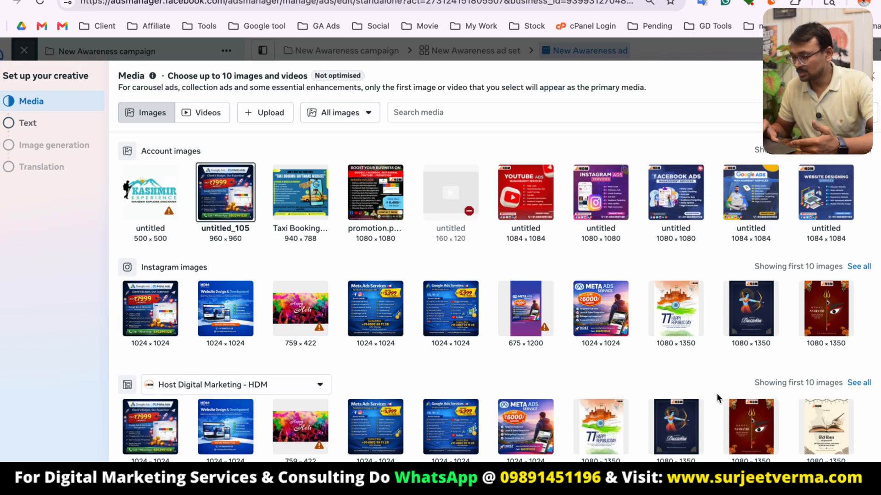
{"action": "left_click", "coordinate": [857, 477]}
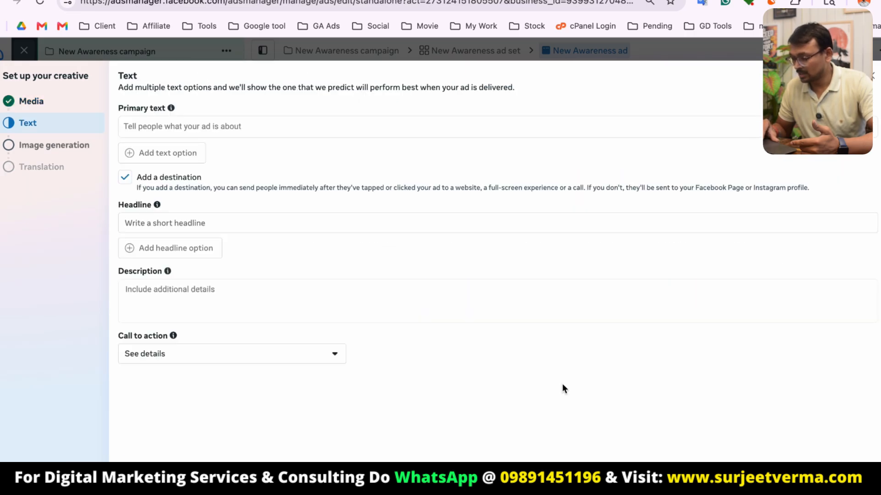
Turn off Add a destination in the creative's text settings.
{"action": "left_click", "coordinate": [191, 129]}
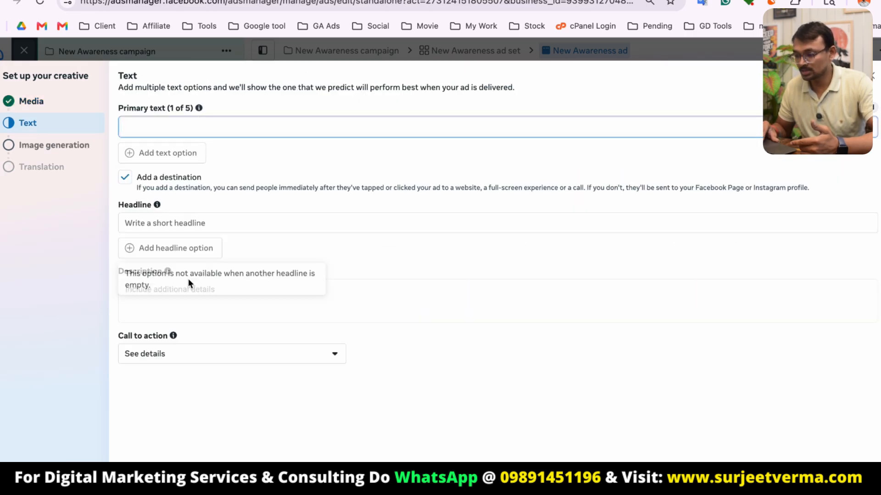
{"action": "left_click", "coordinate": [180, 294]}
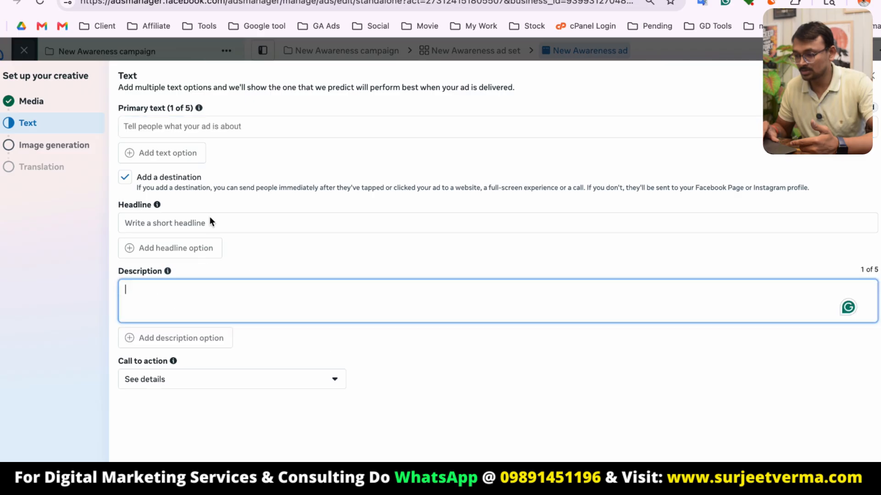
{"action": "left_click", "coordinate": [124, 178]}
{"action": "left_click", "coordinate": [228, 123]}
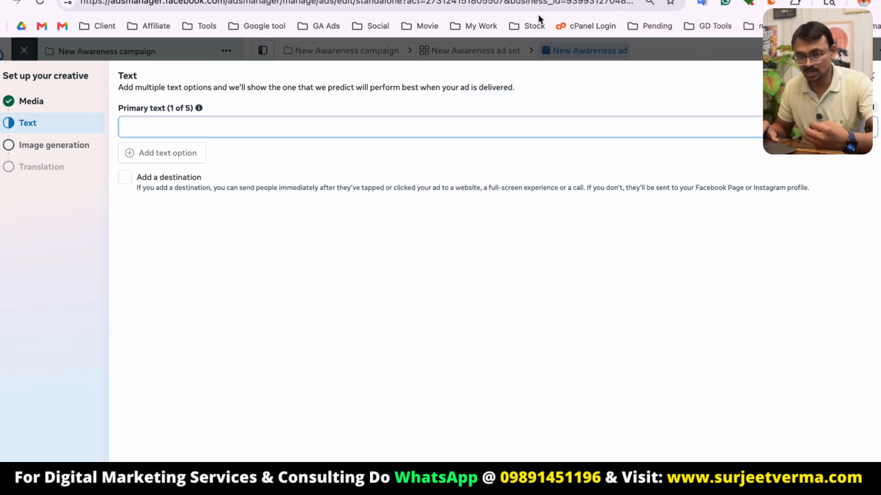
Switch to the Ad Library tab and read the primary text of Livspace's competitor ads.
{"action": "left_click", "coordinate": [431, 0]}
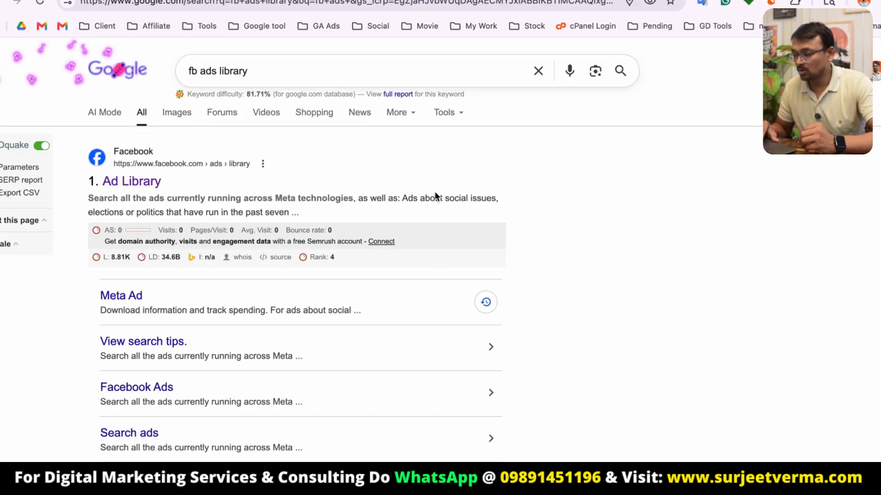
{"action": "left_click", "coordinate": [571, 0]}
{"action": "scroll", "coordinate": [459, 278], "scroll_direction": "down", "scroll_amount": 4}
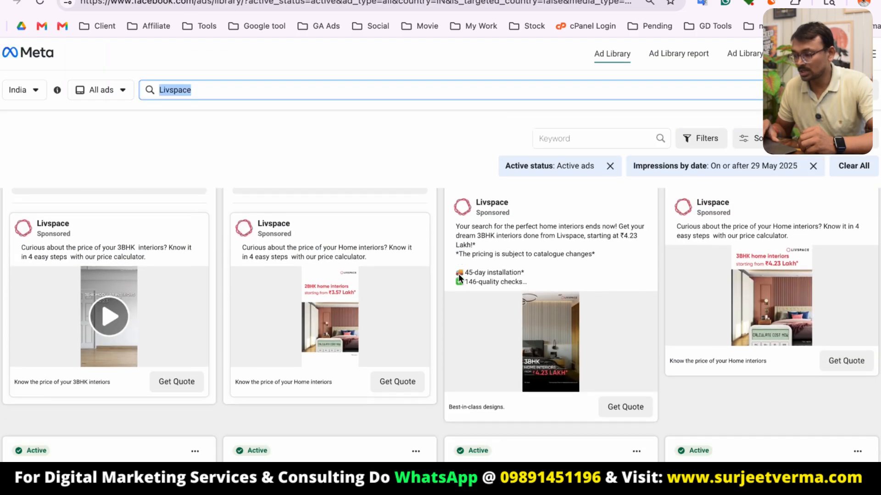
{"action": "scroll", "coordinate": [310, 440], "scroll_direction": "down", "scroll_amount": 2}
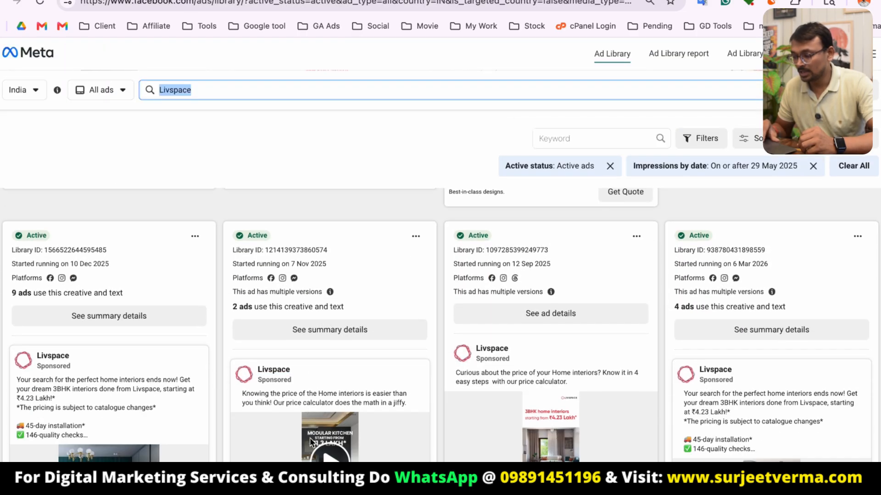
{"action": "left_click", "coordinate": [327, 400]}
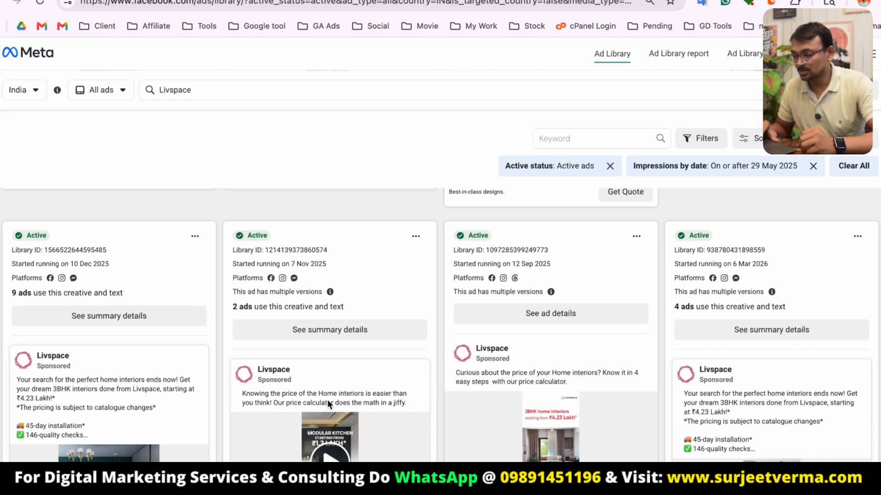
{"action": "left_click", "coordinate": [56, 429]}
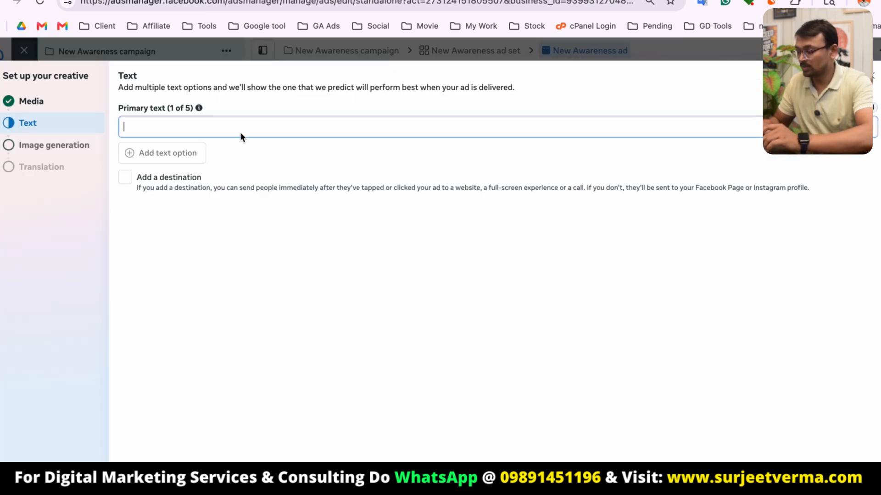
Enter "this is a dm agency" as the ad's primary text.
{"action": "type", "text": "Bu"}
{"action": "key", "text": "BackSpace"}
{"action": "key", "text": "BackSpace"}
{"action": "type", "text": "Conta"}
{"action": "key", "text": "BackSpace"}
{"action": "key", "text": "BackSpace"}
{"action": "key", "text": "BackSpace"}
{"action": "key", "text": "BackSpace"}
{"action": "key", "text": "BackSpace"}
{"action": "type", "text": "this is a dm agency"}
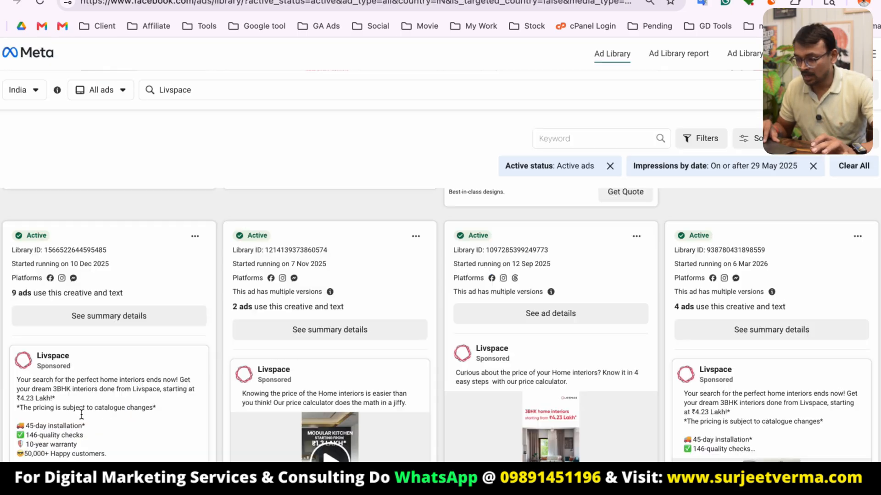
Return to the Ad Library and select a Livspace ad's text to study it.
{"action": "scroll", "coordinate": [81, 414], "scroll_direction": "down", "scroll_amount": 2}
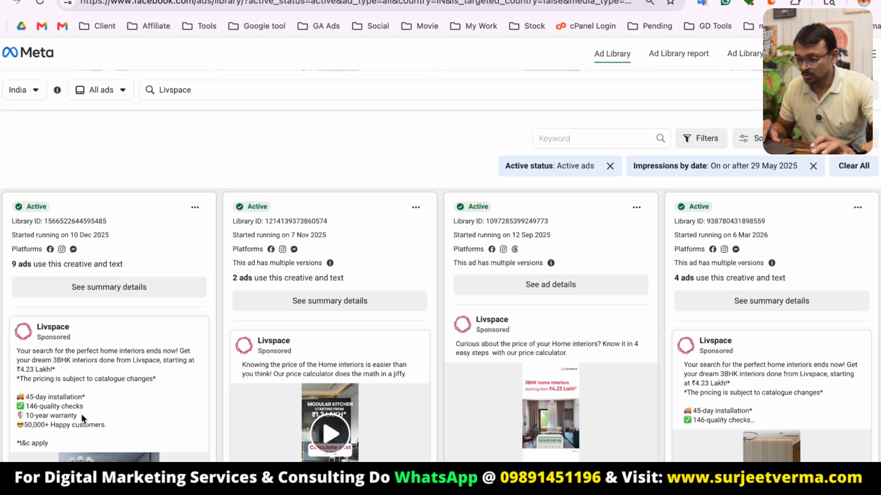
{"action": "left_click_drag", "start_coordinate": [16, 343], "coordinate": [85, 401]}
{"action": "left_click", "coordinate": [79, 402]}
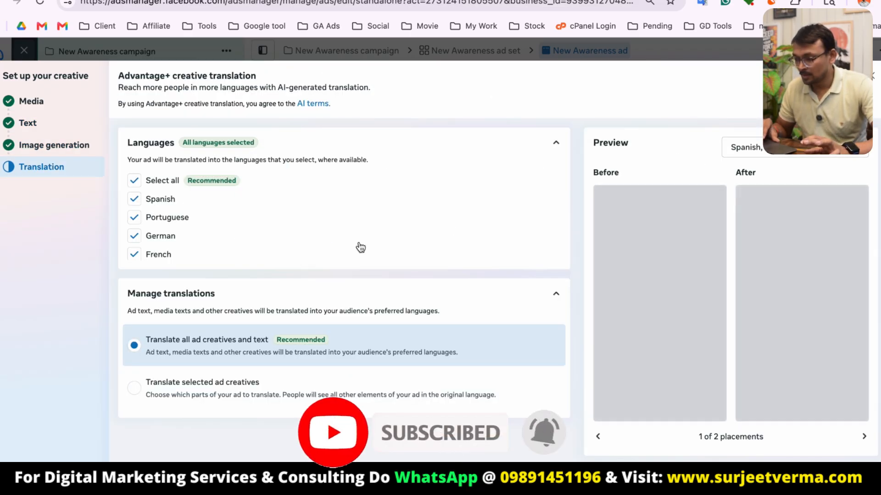
Pass the image generation step and deselect two translation languages to finish the creative setup.
{"action": "scroll", "coordinate": [339, 236], "scroll_direction": "down", "scroll_amount": 1}
{"action": "scroll", "coordinate": [205, 212], "scroll_direction": "up", "scroll_amount": 1}
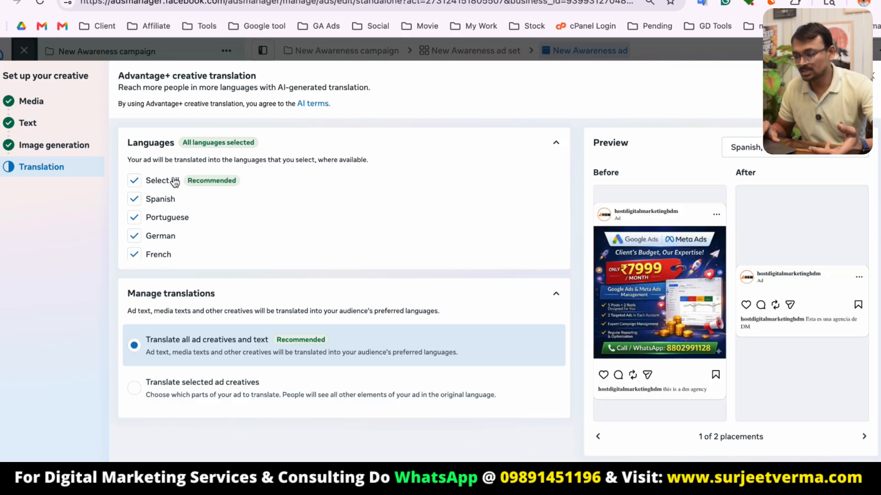
{"action": "left_click", "coordinate": [137, 256]}
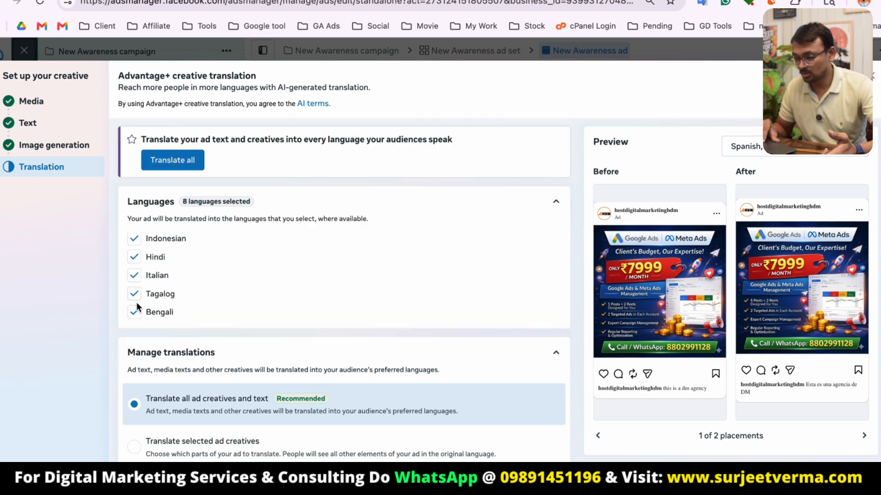
{"action": "left_click", "coordinate": [136, 298]}
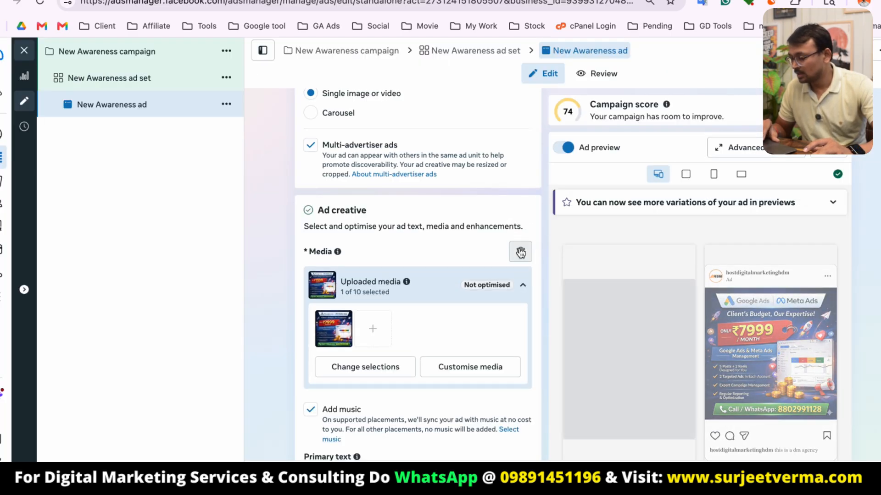
Review the ad's media, primary text, AI text variations and placement previews, then open the campaigns list.
{"action": "scroll", "coordinate": [734, 275], "scroll_direction": "down", "scroll_amount": 3}
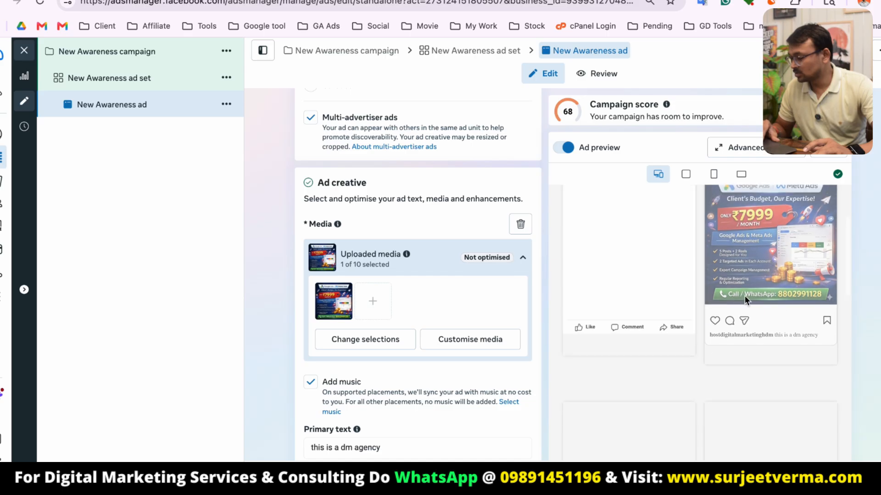
{"action": "scroll", "coordinate": [701, 341], "scroll_direction": "down", "scroll_amount": 4}
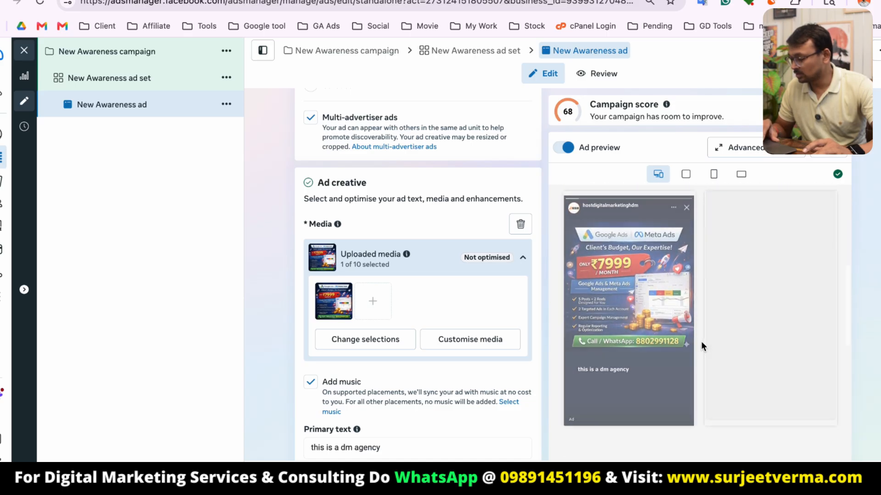
{"action": "scroll", "coordinate": [700, 368], "scroll_direction": "up", "scroll_amount": 2}
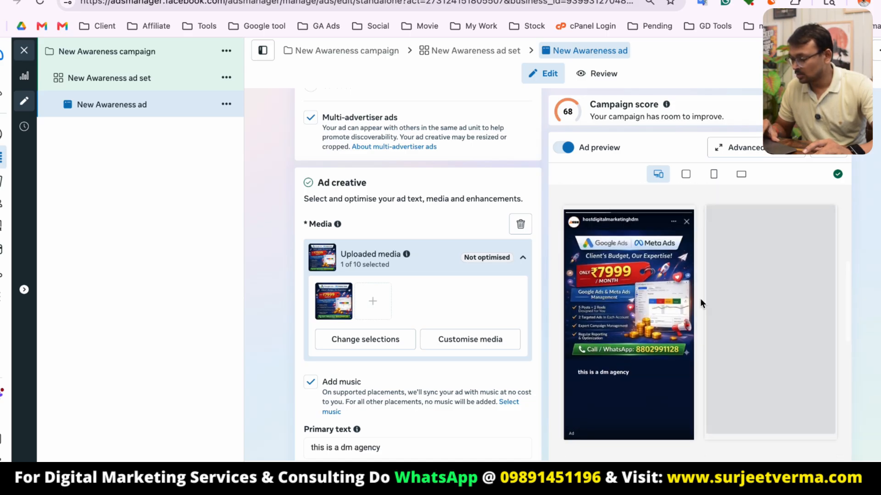
{"action": "scroll", "coordinate": [391, 446], "scroll_direction": "down", "scroll_amount": 4}
{"action": "scroll", "coordinate": [328, 125], "scroll_direction": "down", "scroll_amount": 2}
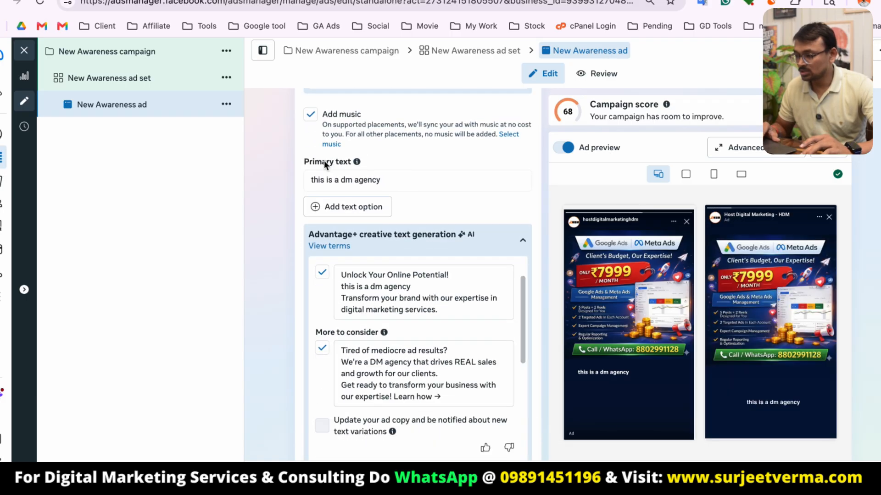
{"action": "scroll", "coordinate": [381, 153], "scroll_direction": "down", "scroll_amount": 3}
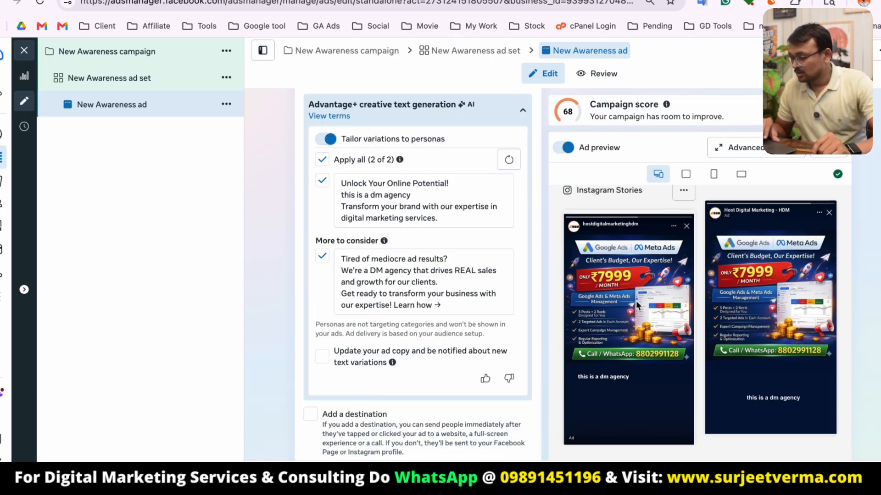
{"action": "scroll", "coordinate": [589, 318], "scroll_direction": "down", "scroll_amount": 3}
{"action": "scroll", "coordinate": [679, 318], "scroll_direction": "down", "scroll_amount": 5}
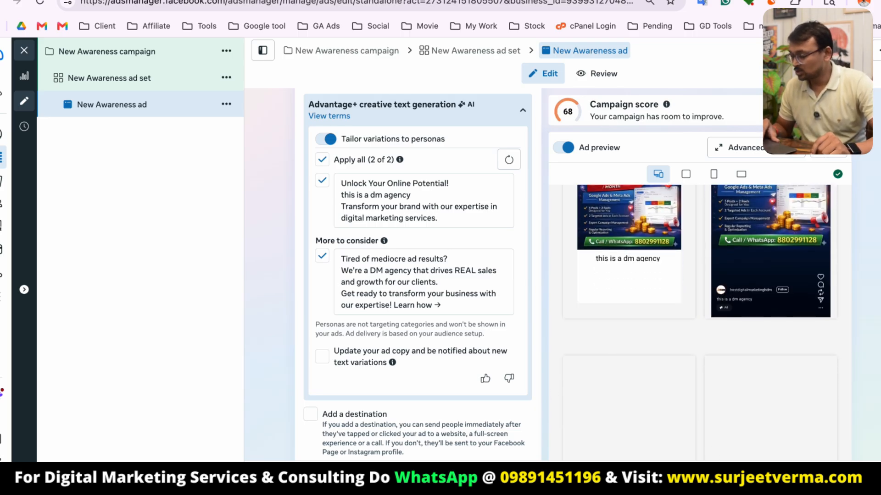
{"action": "left_click", "coordinate": [688, 0]}
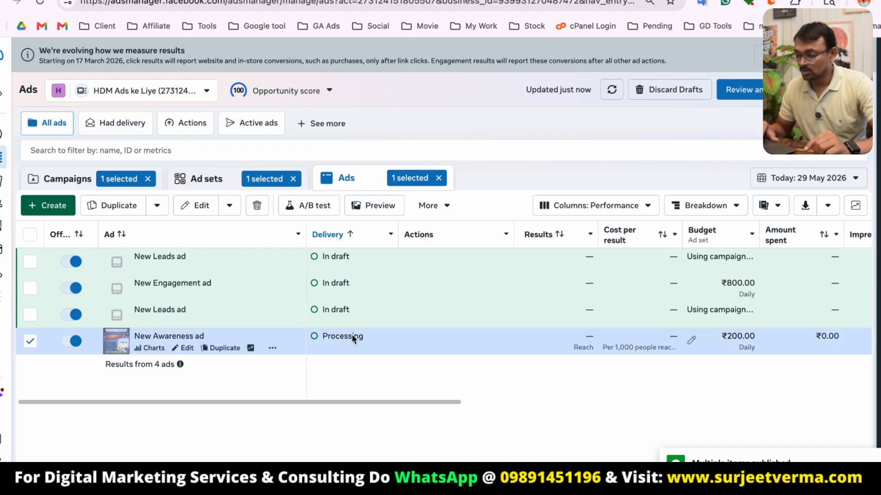
{"action": "key", "text": "alt+1"}
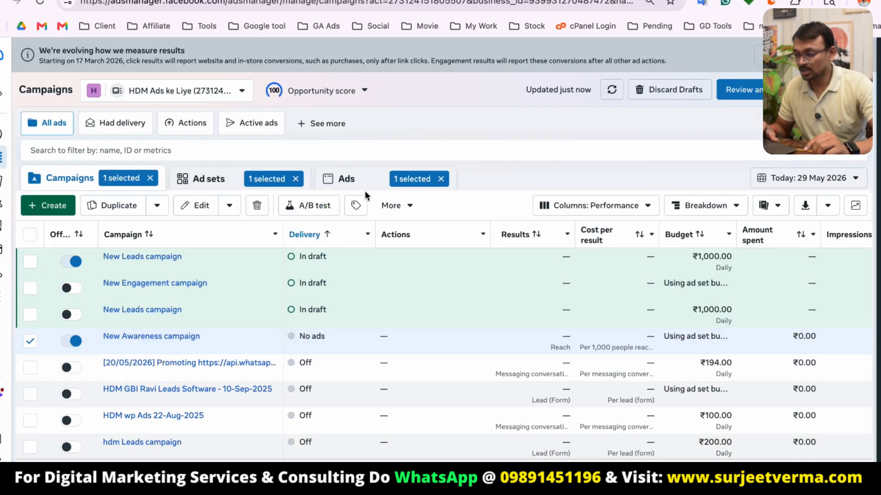
Check the new Awareness ad's delivery status in the ads view, then scroll through the campaign table's performance columns.
{"action": "left_click", "coordinate": [353, 182]}
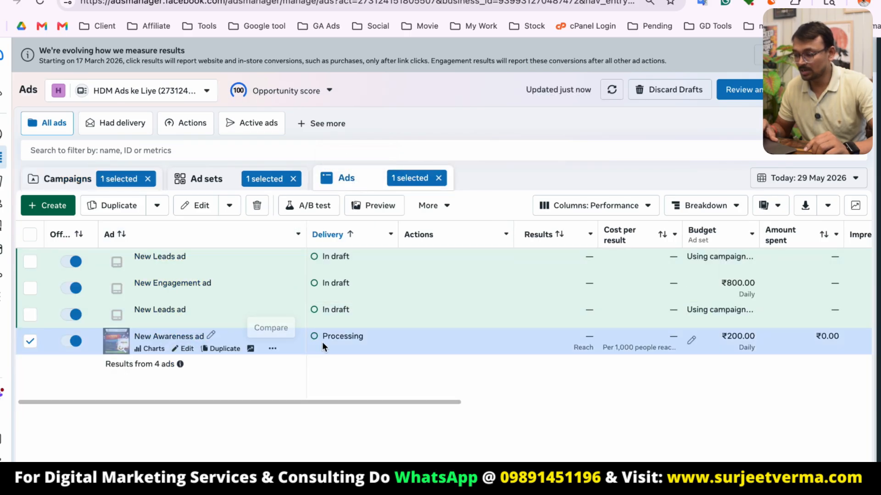
{"action": "left_click", "coordinate": [66, 179]}
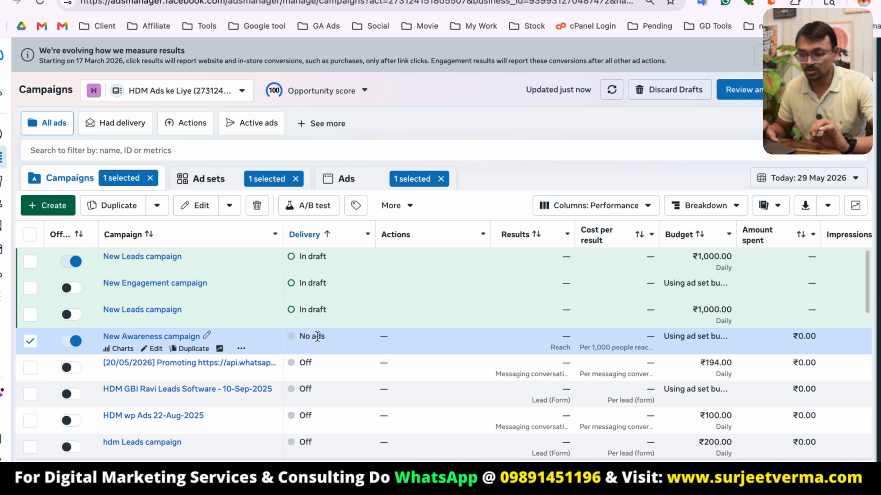
{"action": "scroll", "coordinate": [724, 373], "scroll_direction": "right", "scroll_amount": 3}
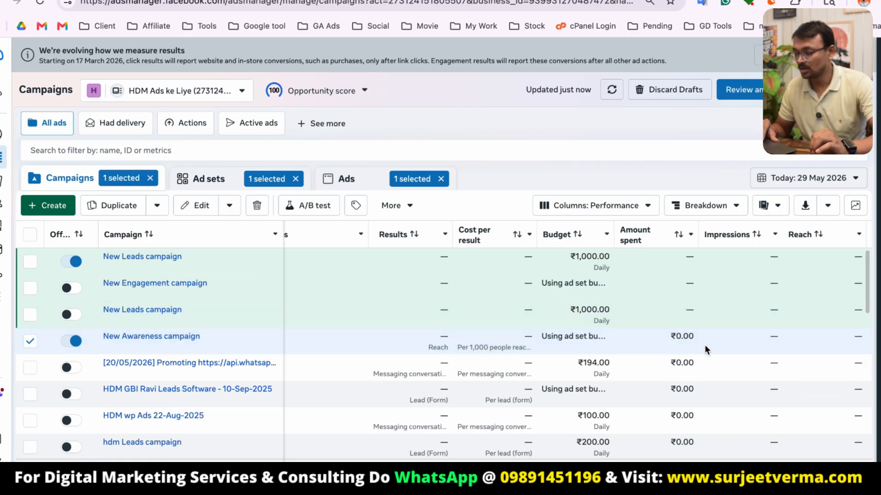
{"action": "scroll", "coordinate": [704, 345], "scroll_direction": "right", "scroll_amount": 3}
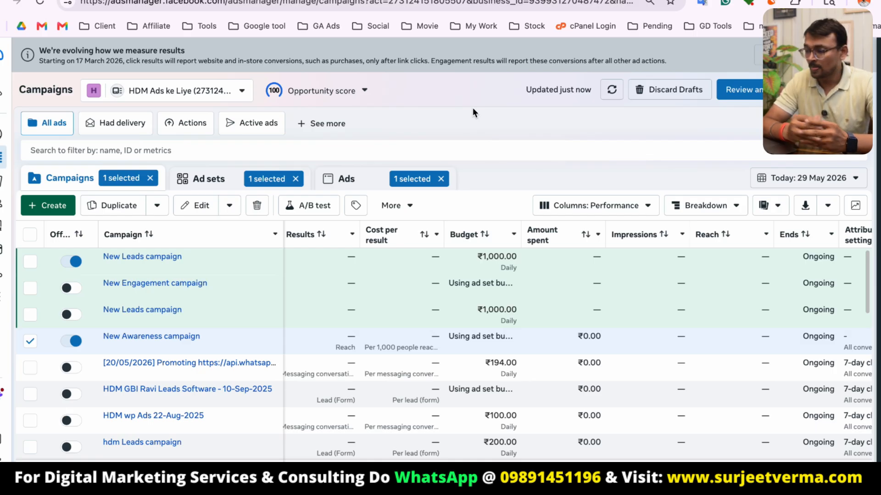
Open the Digital Surjeet YouTube channel's videos page in a new browser tab and scroll through its videos.
{"action": "key", "text": "super+t"}
{"action": "type", "text": "digitalsurjeet/videos"}
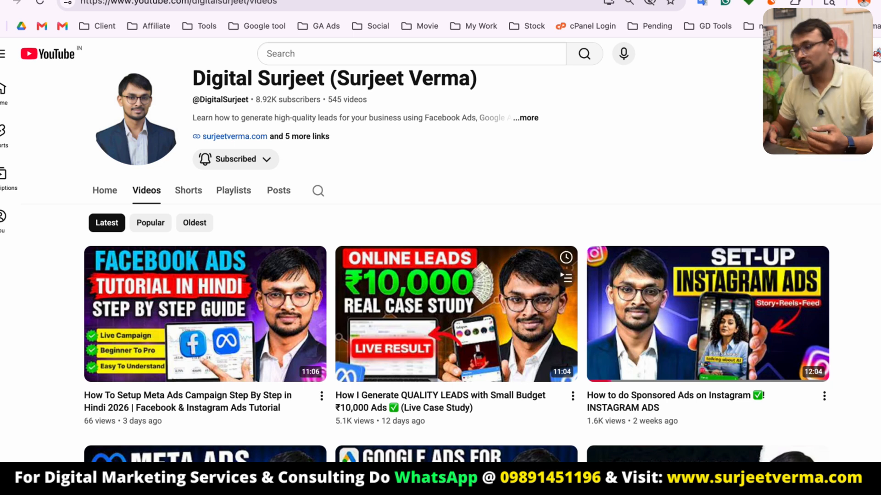
{"action": "scroll", "coordinate": [409, 246], "scroll_direction": "down", "scroll_amount": 2}
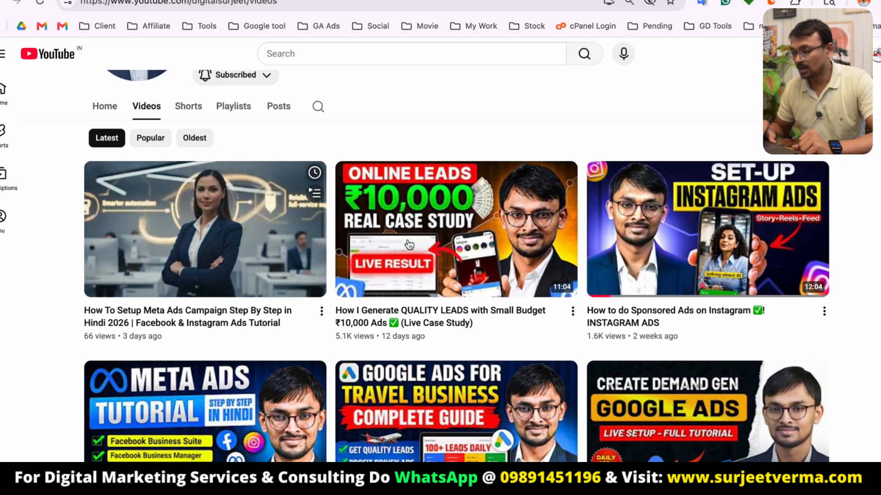